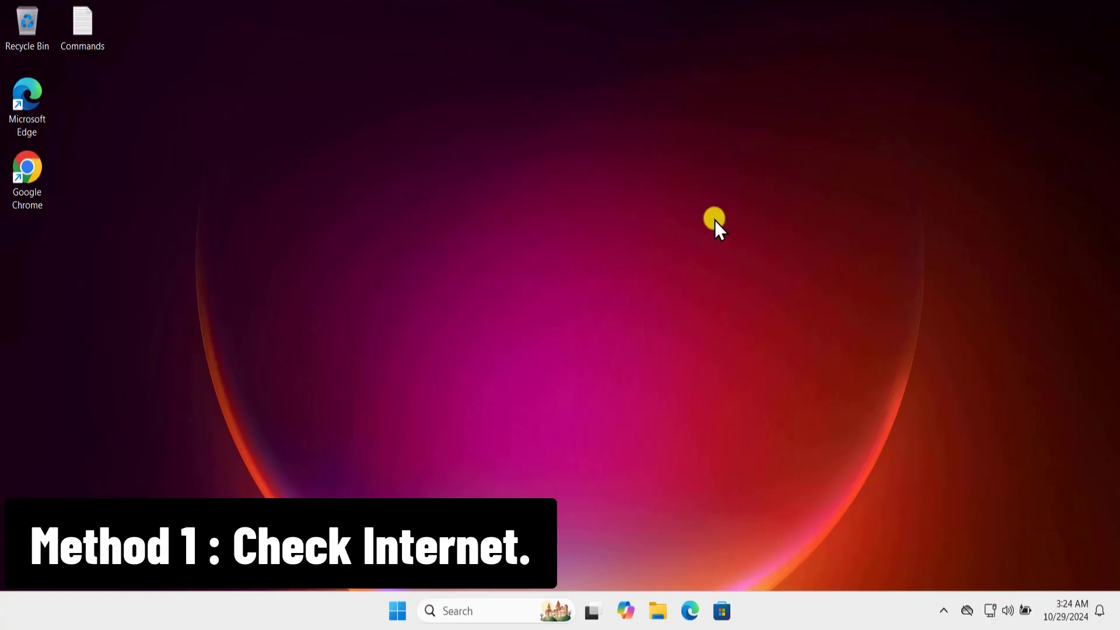
Check the network connection, then review the Lock screen page in Personalization settings.
click(992, 613)
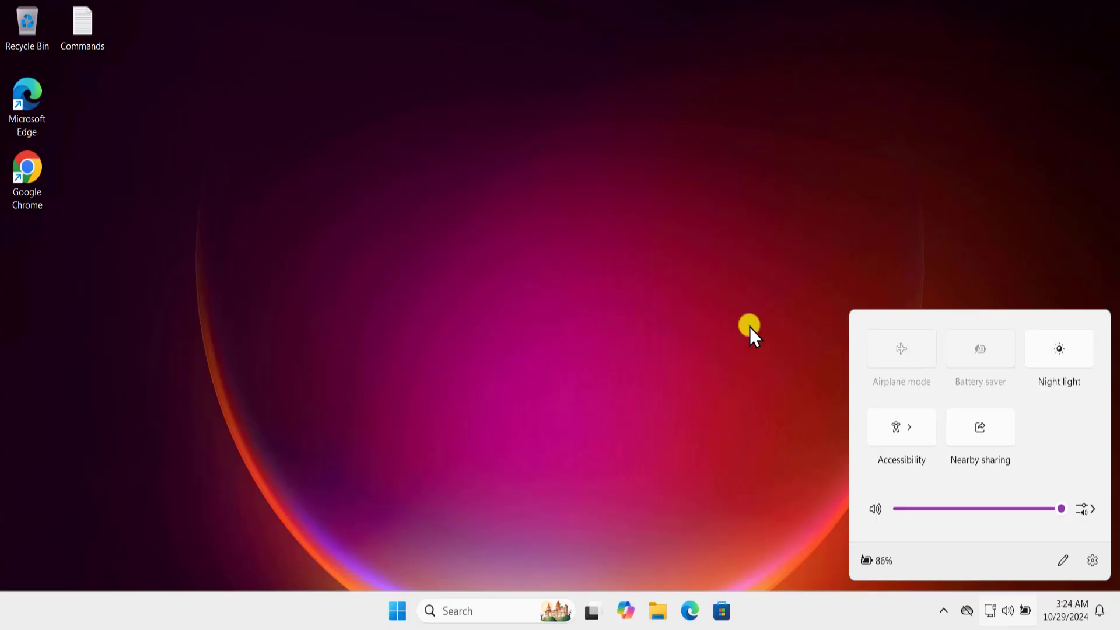
click(992, 611)
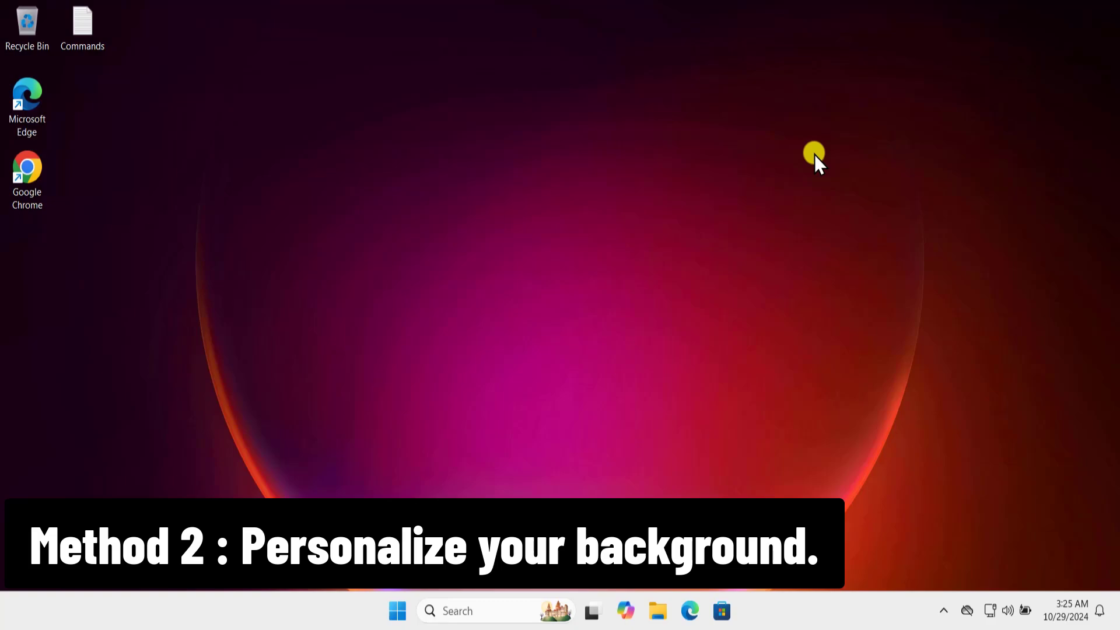
click(397, 611)
click(749, 194)
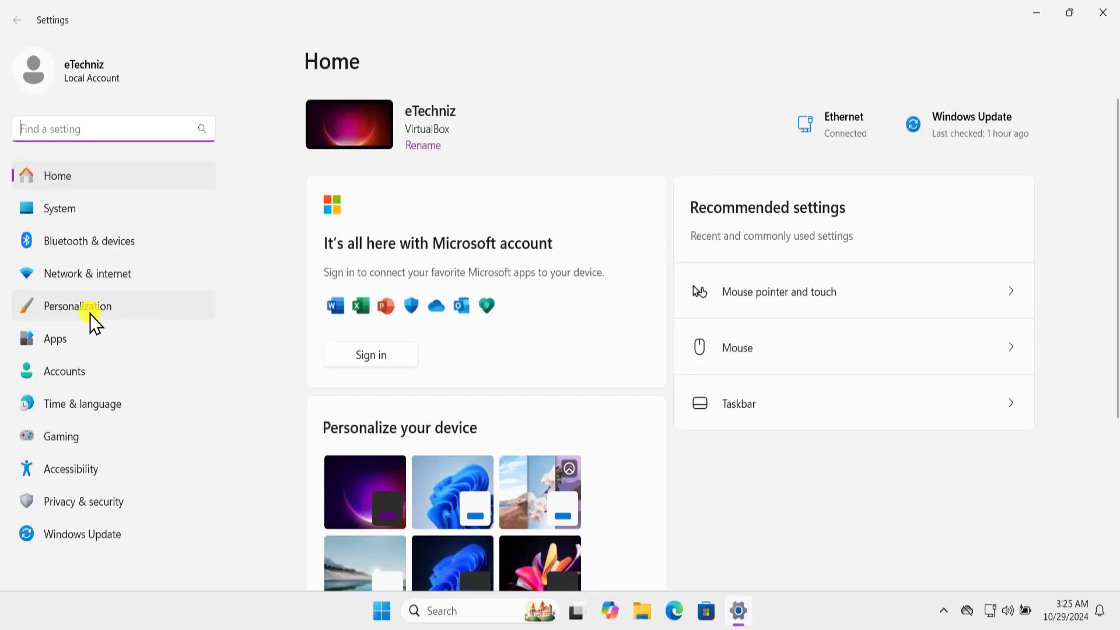
click(90, 314)
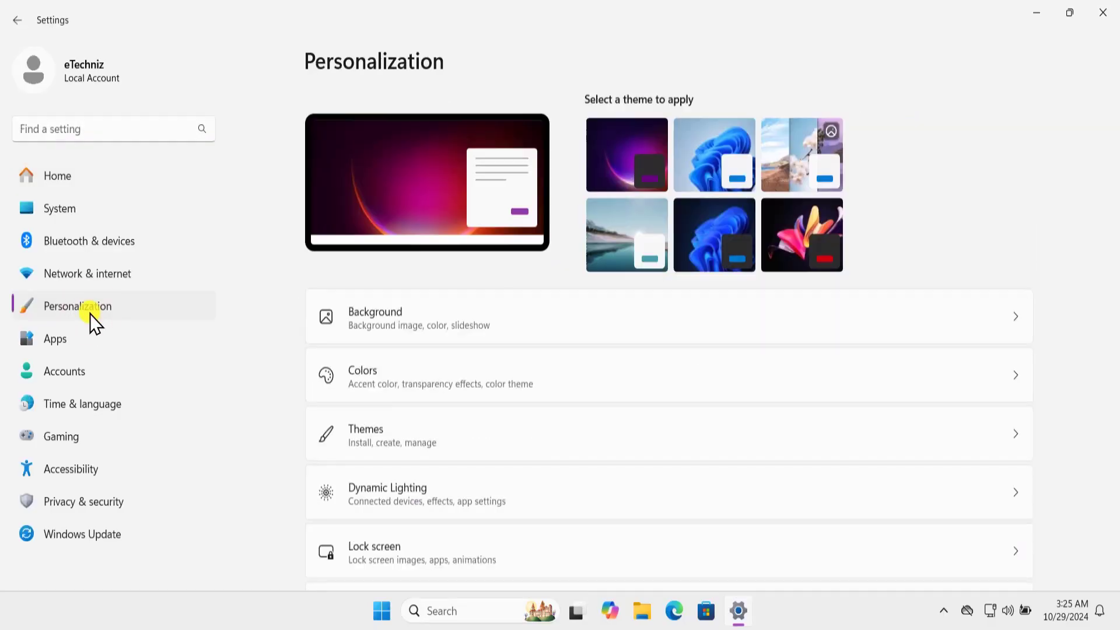
click(472, 555)
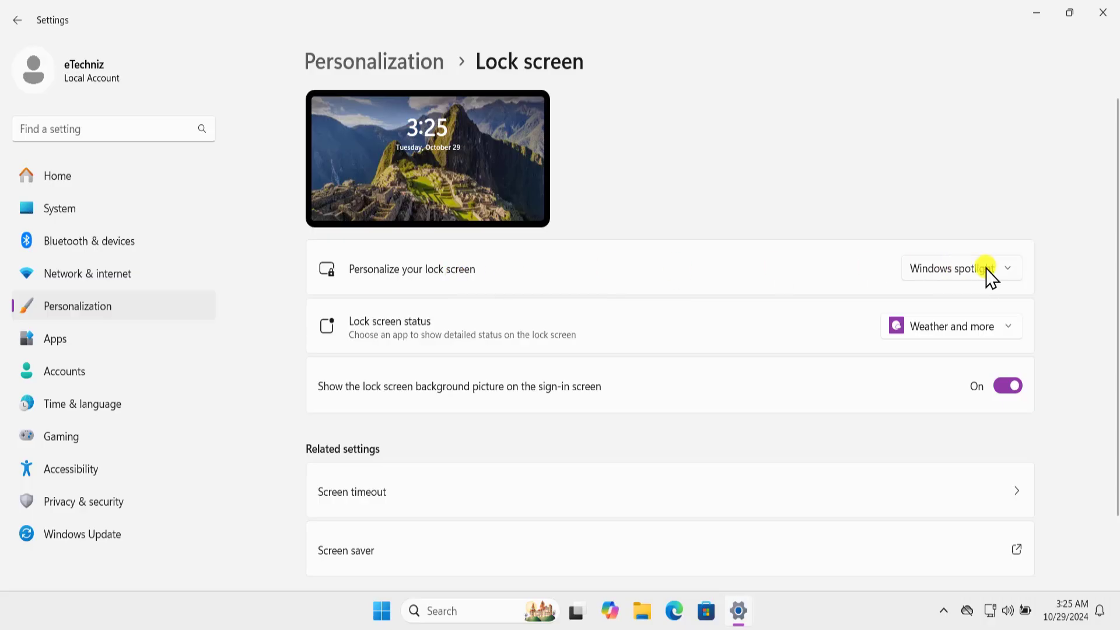
click(1103, 12)
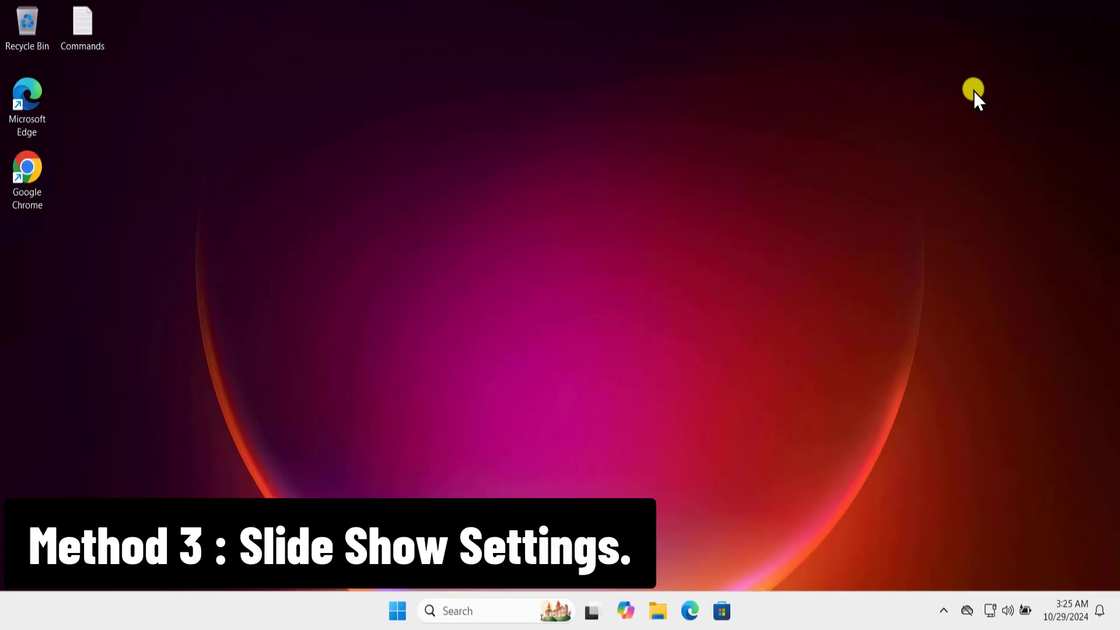
Launch powercfg.cpl from Run and open the Balanced plan's advanced power settings.
click(395, 611)
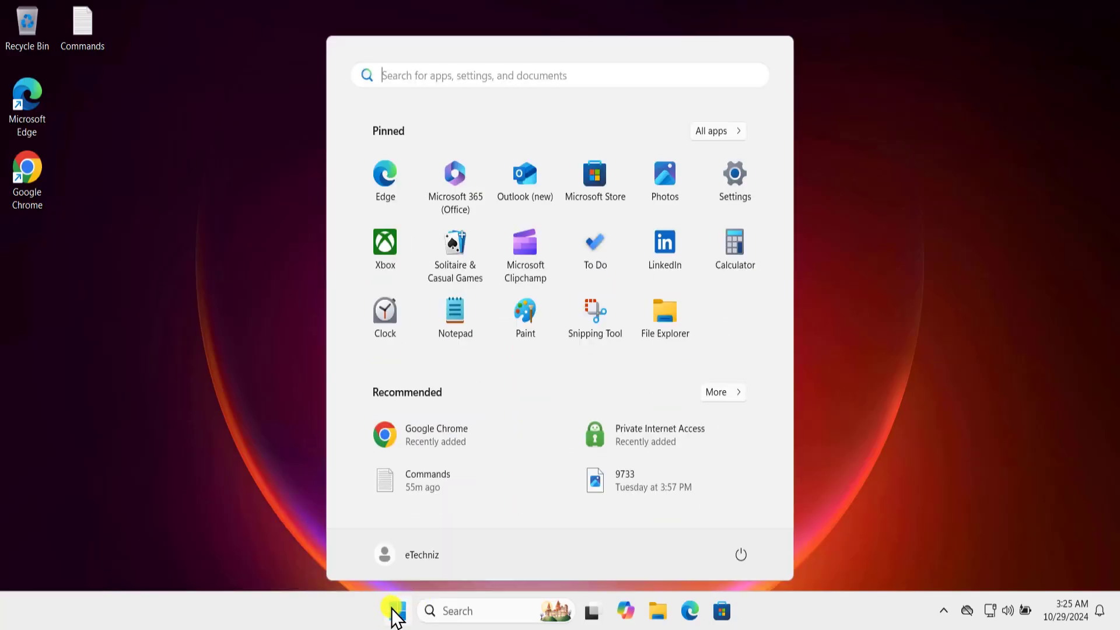
text(run)
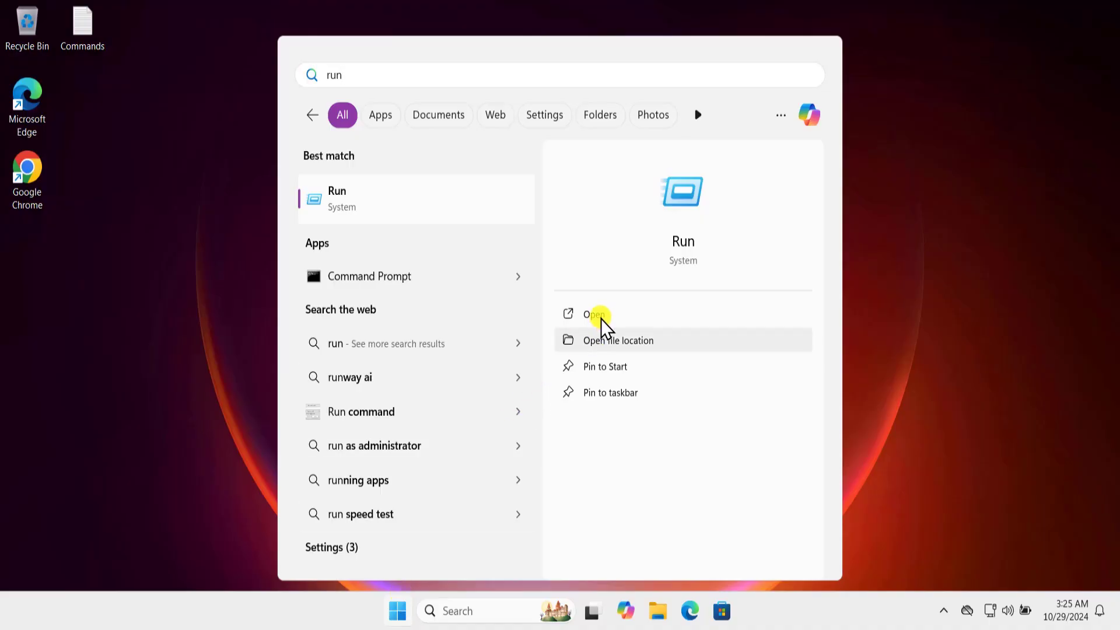
click(602, 316)
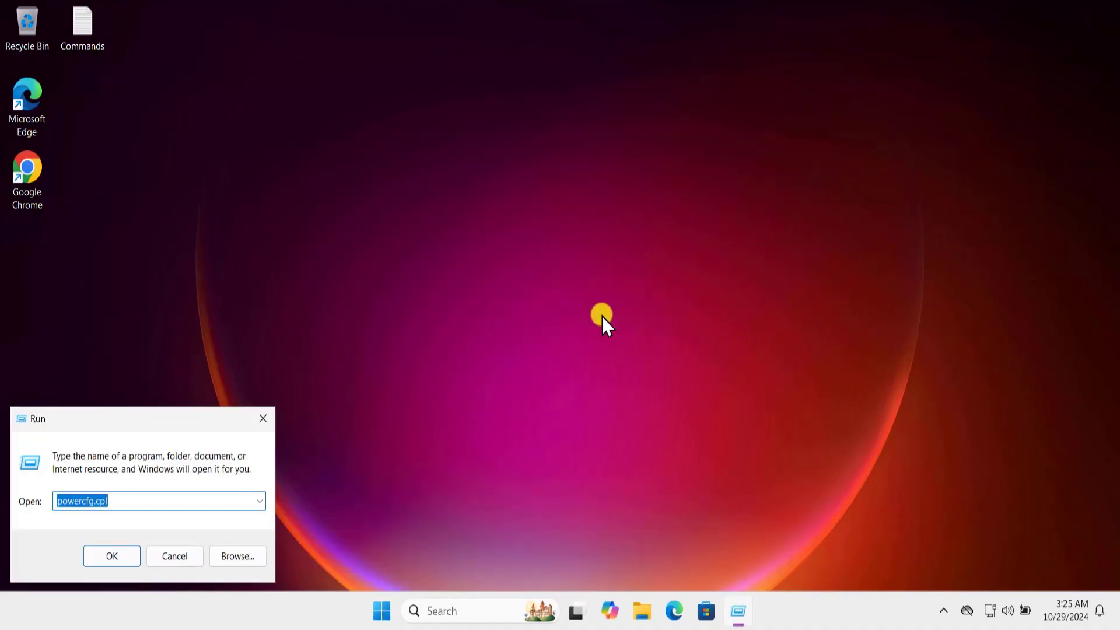
click(124, 558)
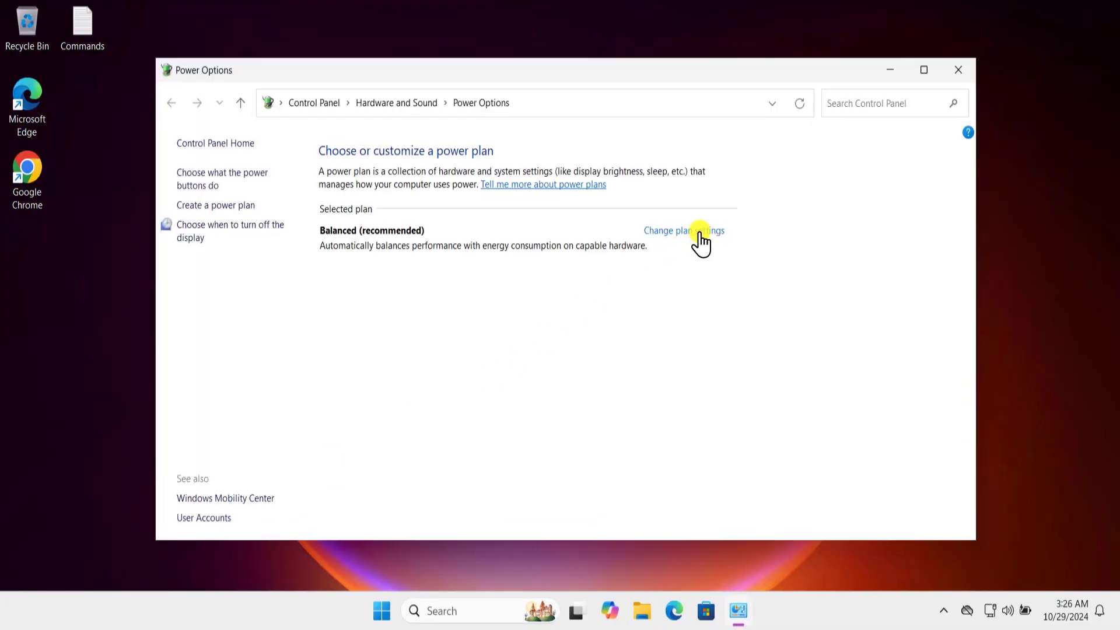
click(698, 234)
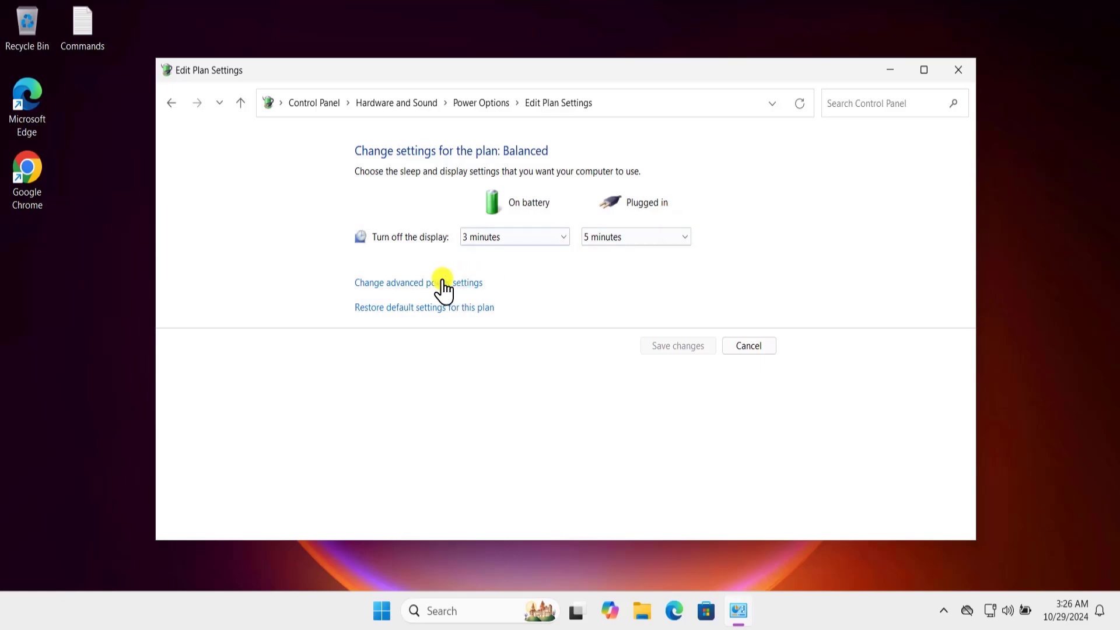
click(436, 285)
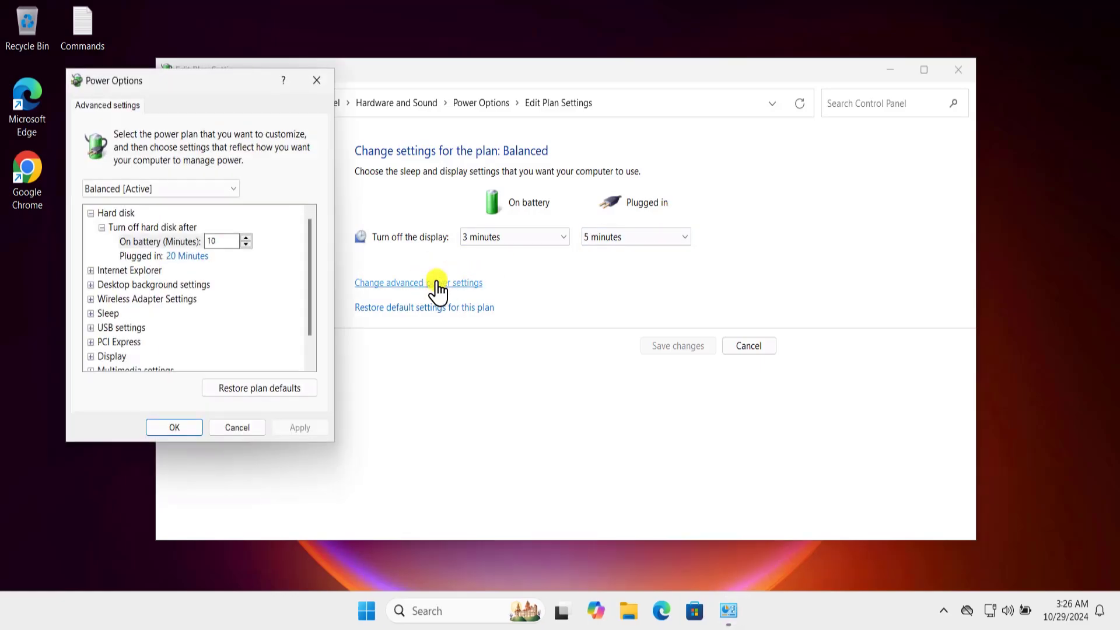
Set Desktop background settings > Slide show On battery to Available and close.
click(91, 286)
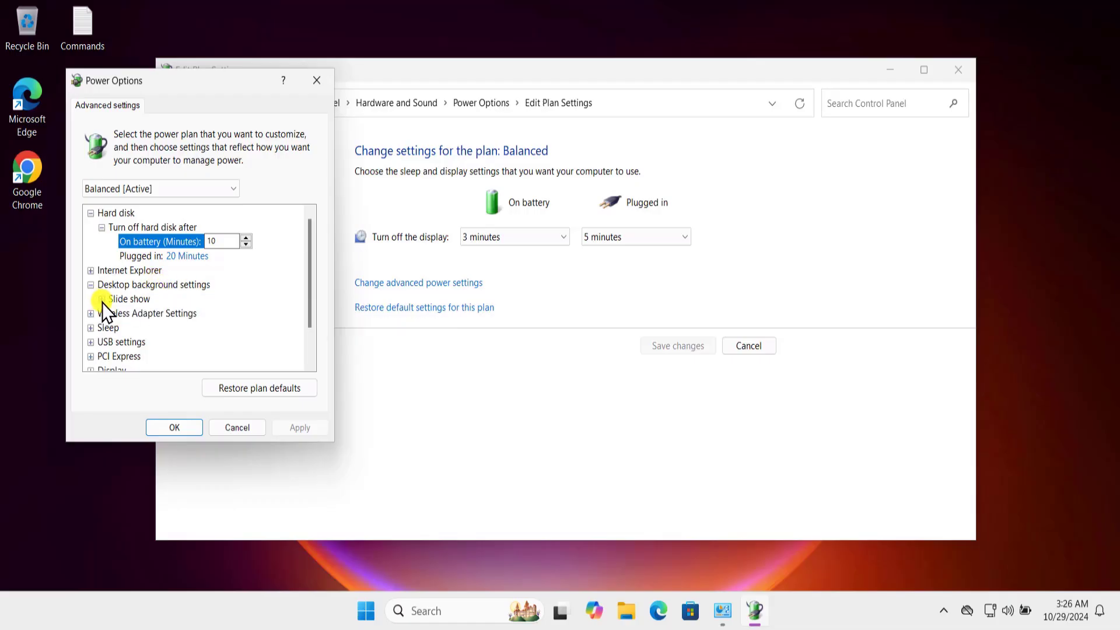
click(102, 300)
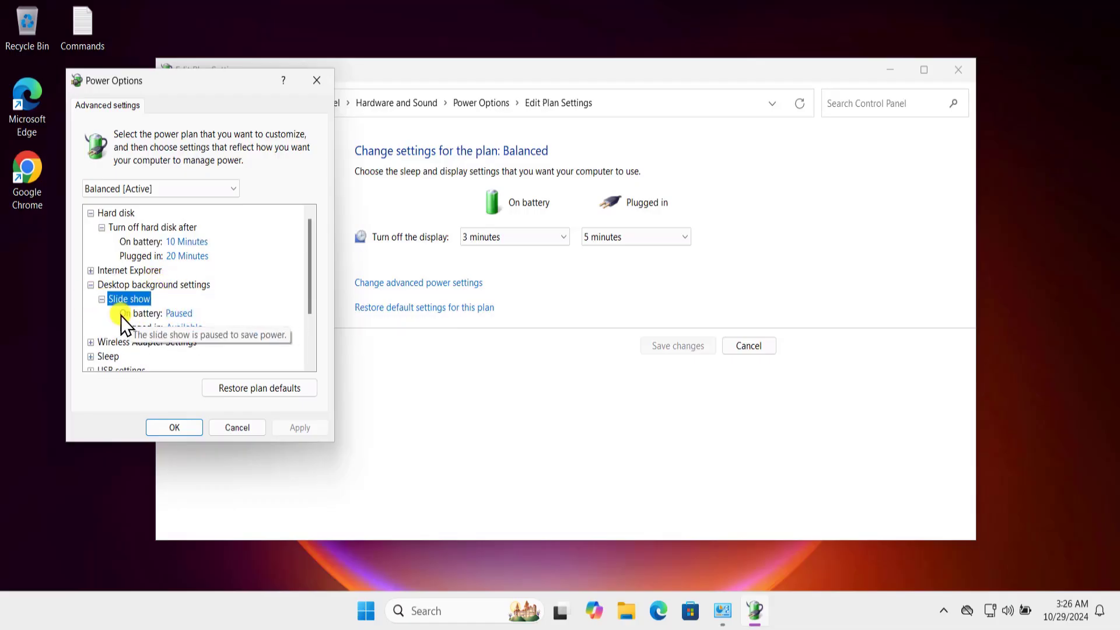
click(190, 317)
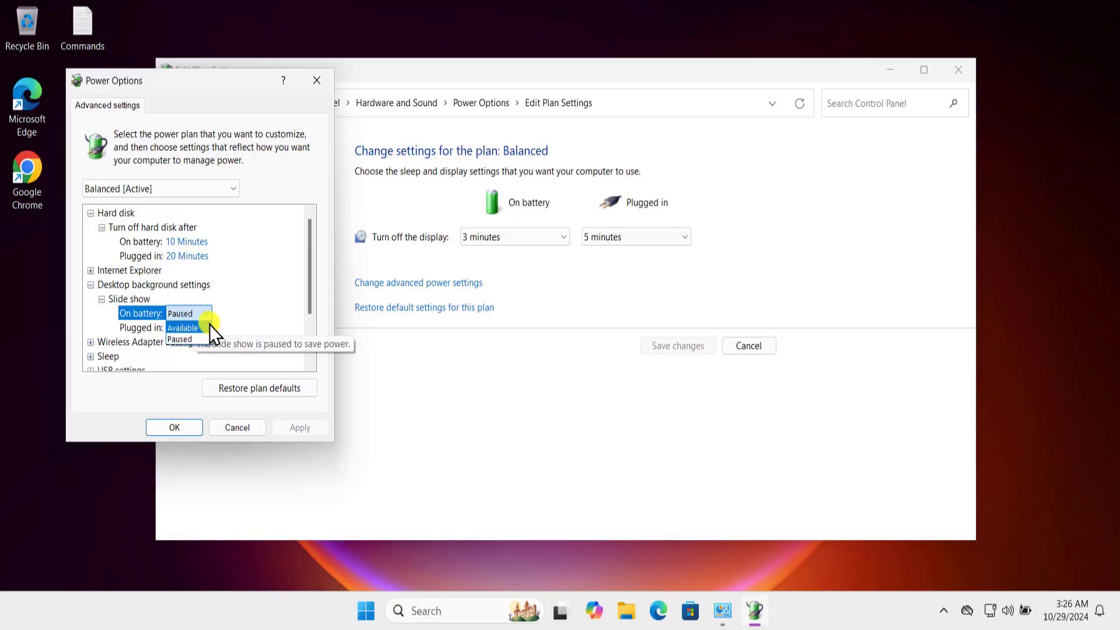
click(237, 428)
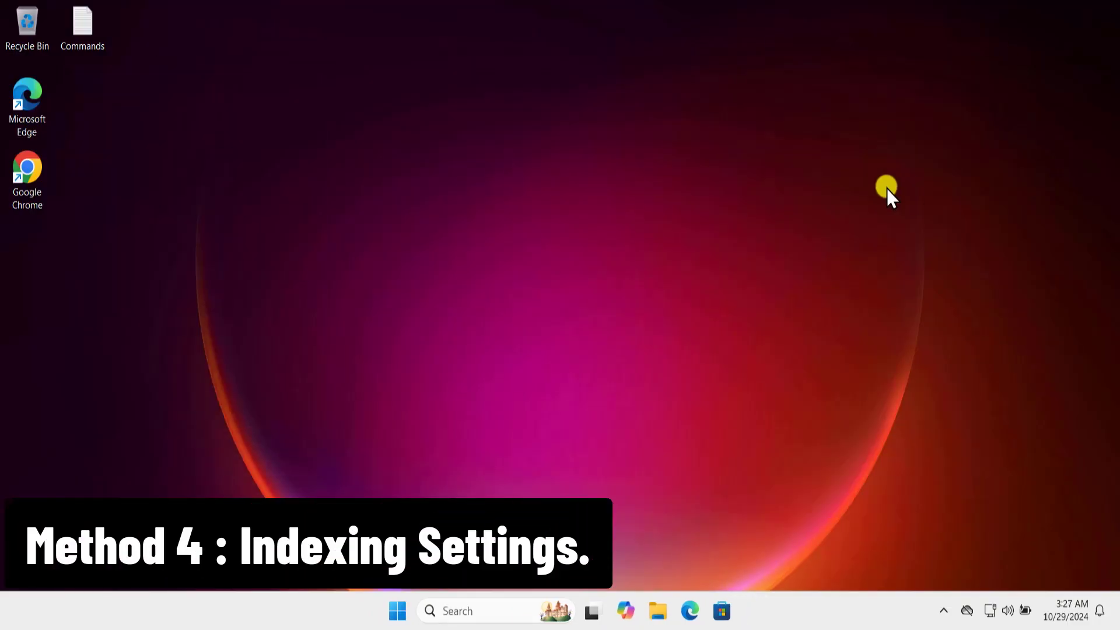
Open Indexing Options via search and show the Advanced File Types list.
click(397, 602)
click(397, 602)
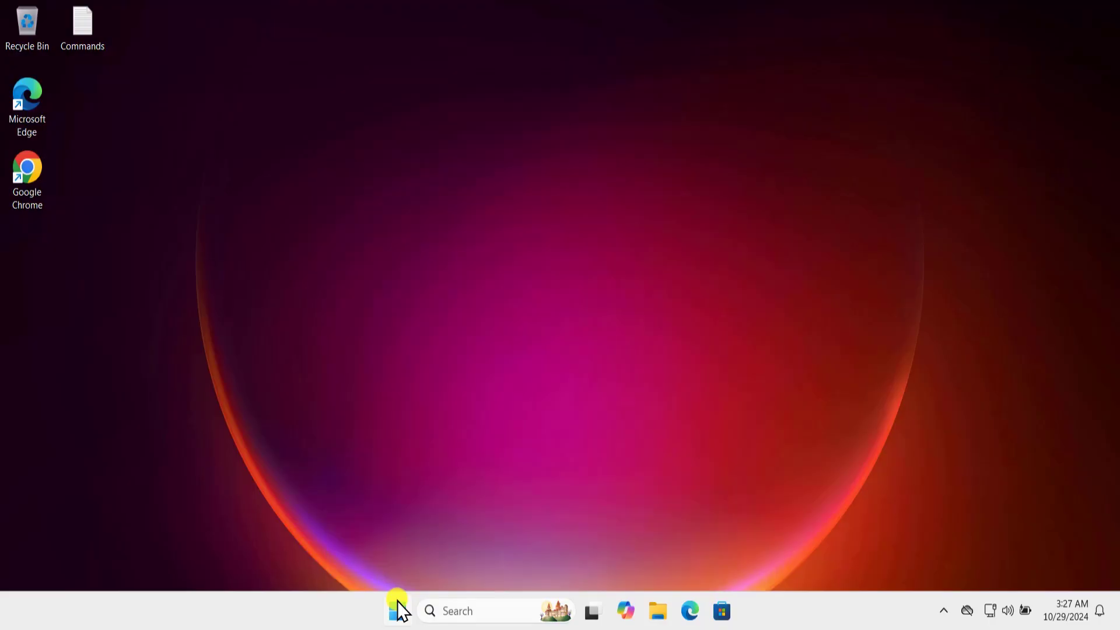
click(397, 600)
text(index)
click(630, 316)
click(231, 467)
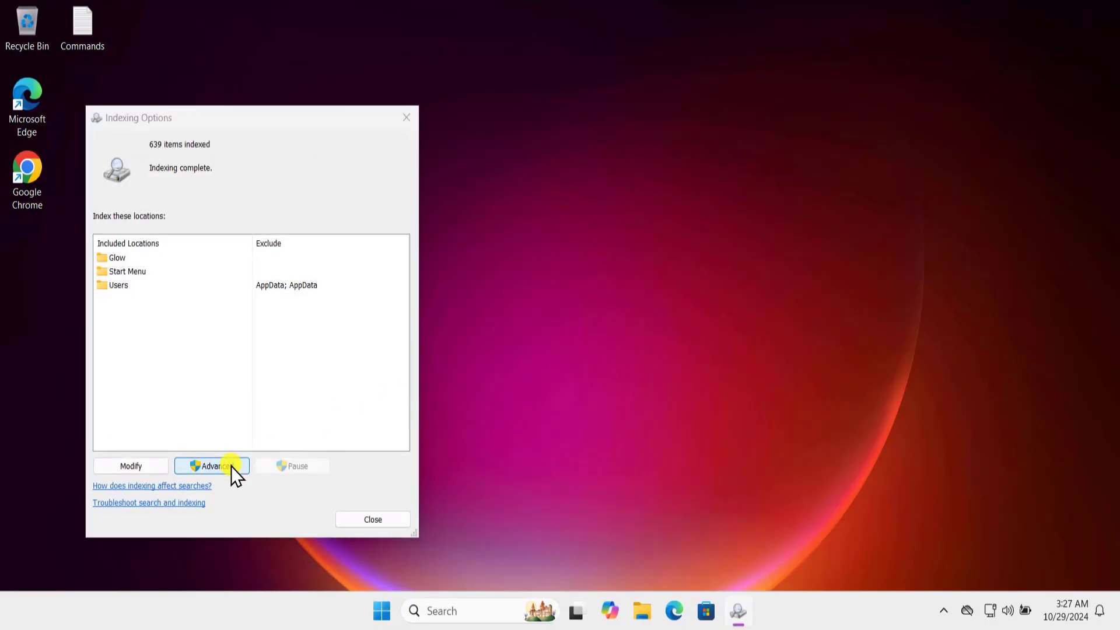
click(166, 159)
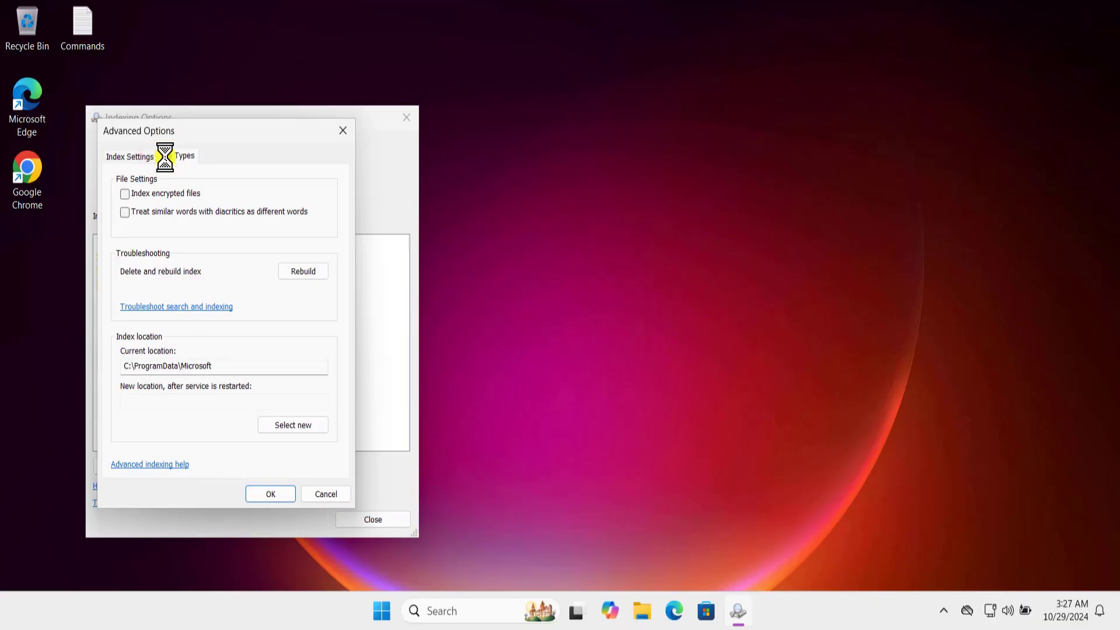
Check the png and jpeg file types, confirm with OK, and close Indexing Options.
click(148, 266)
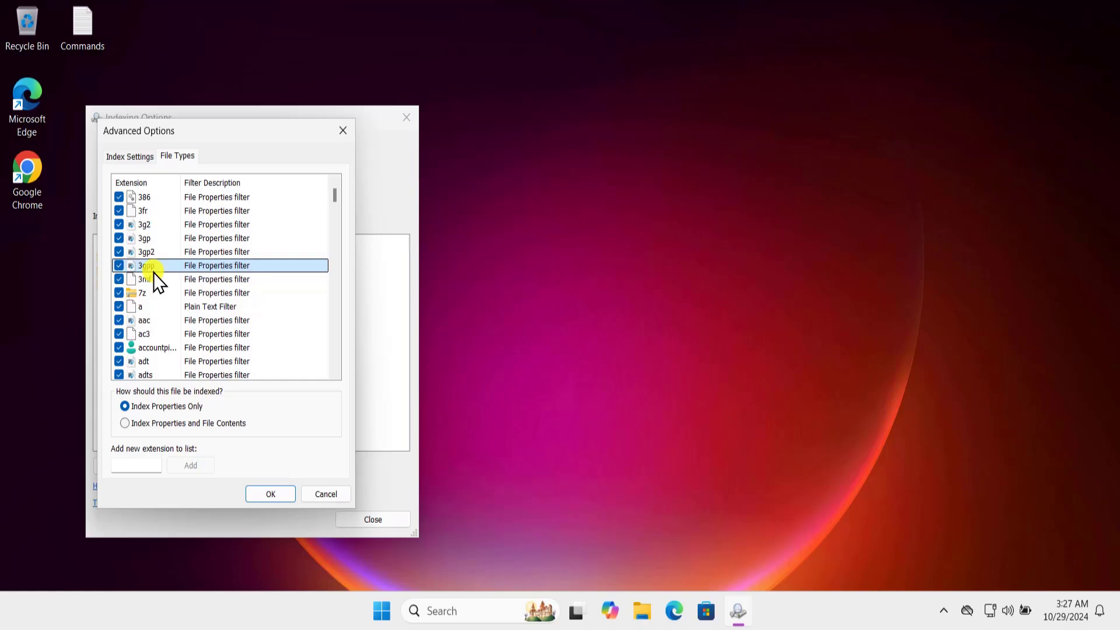
click(156, 259)
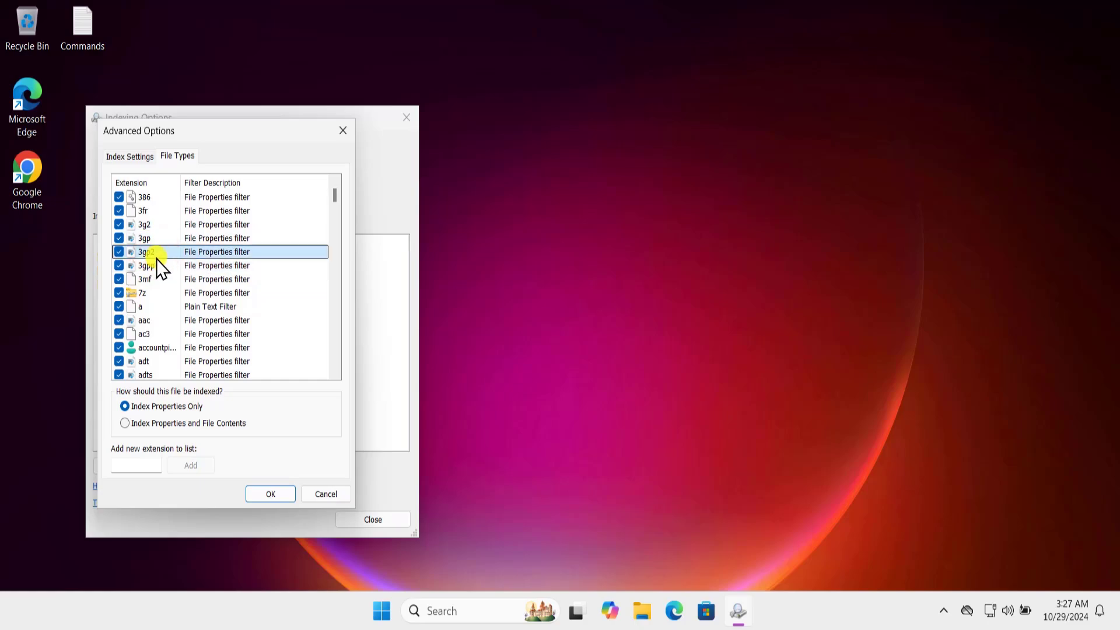
text(png)
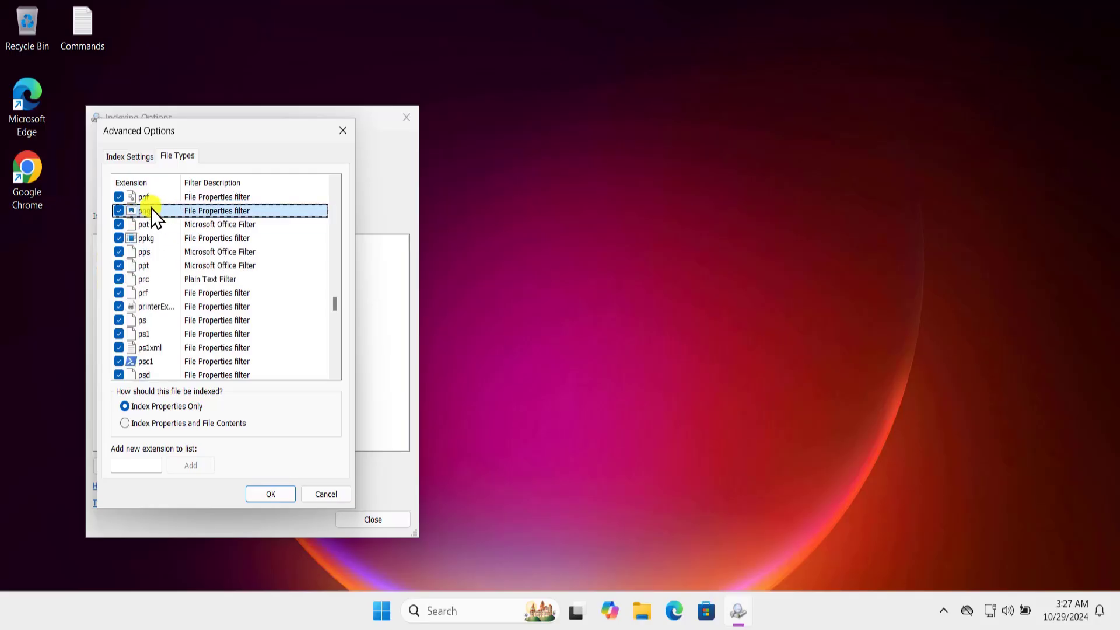
click(120, 210)
text(jpeg)
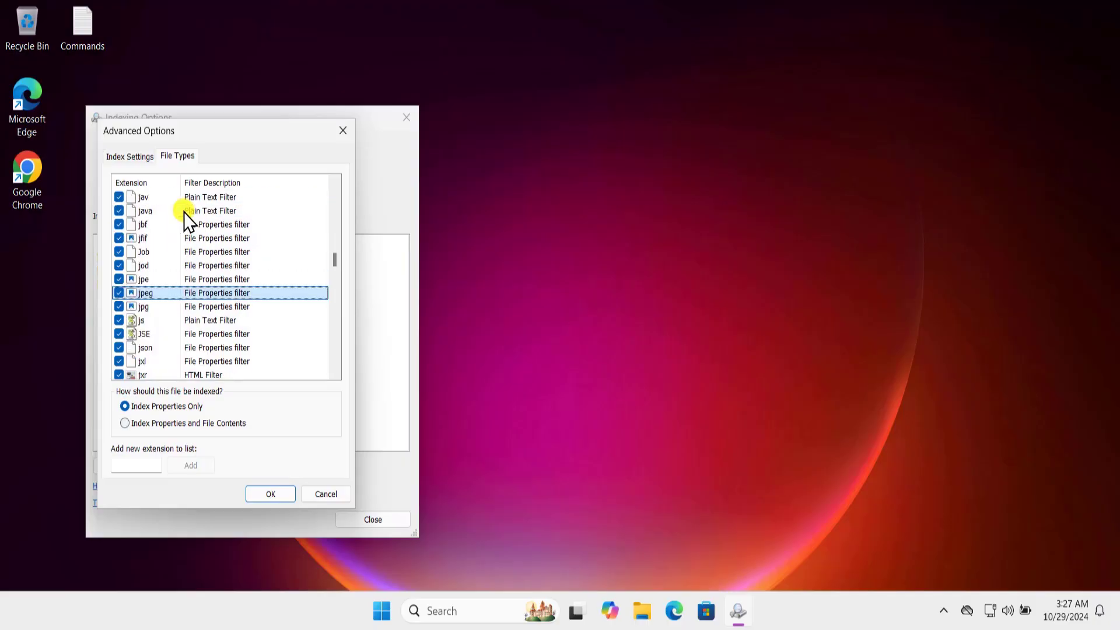
click(118, 293)
click(273, 490)
click(374, 519)
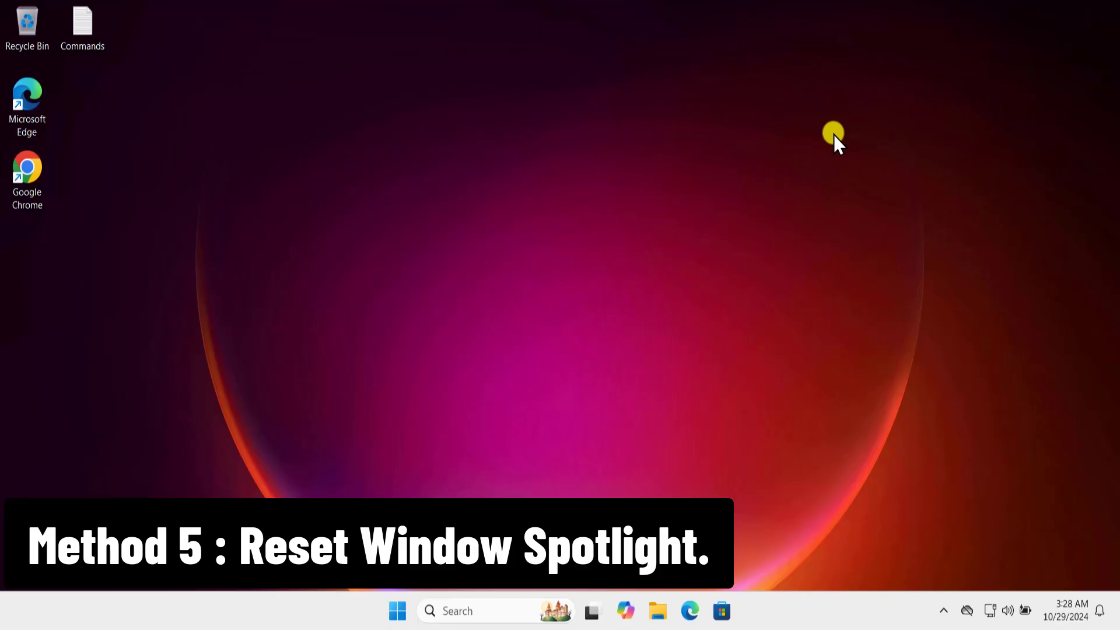
Change the Lock screen background from Windows spotlight to Picture, then close Settings.
click(394, 611)
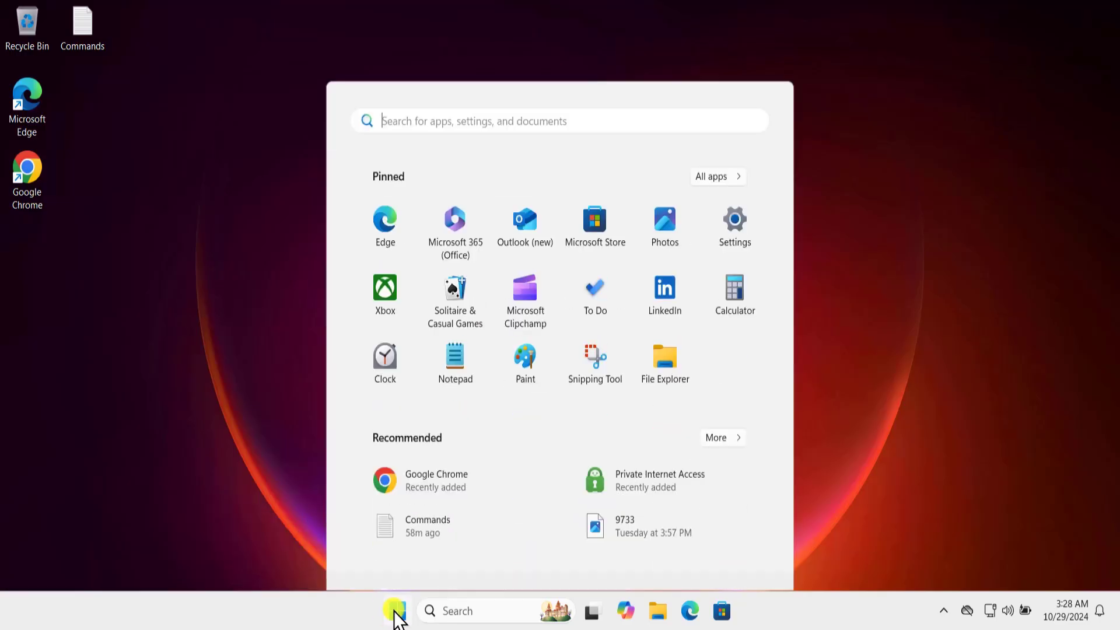
click(737, 189)
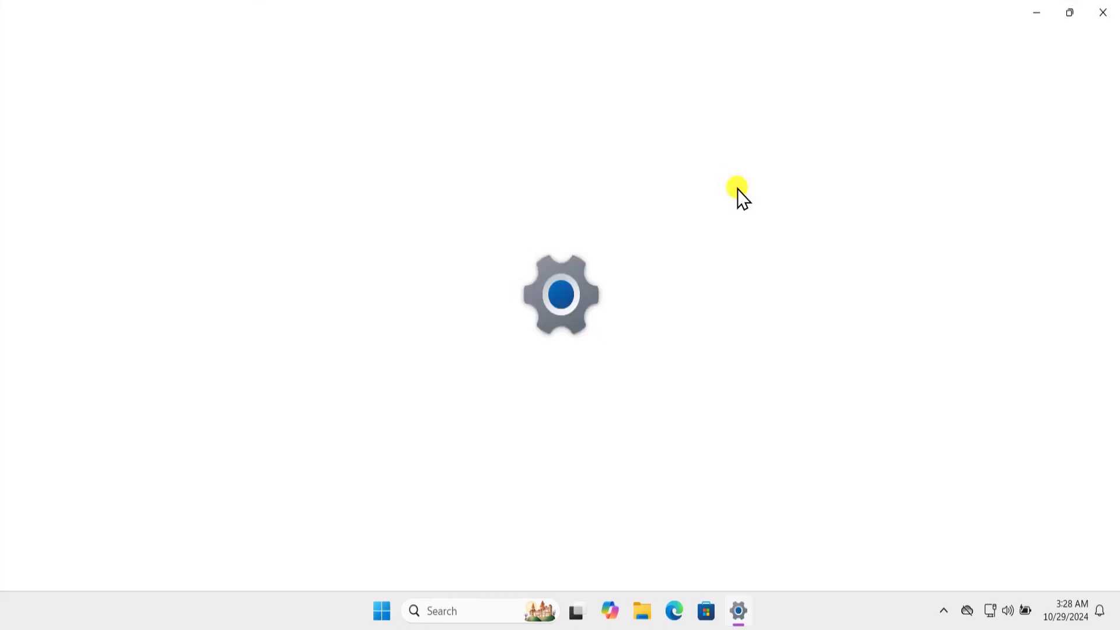
click(122, 306)
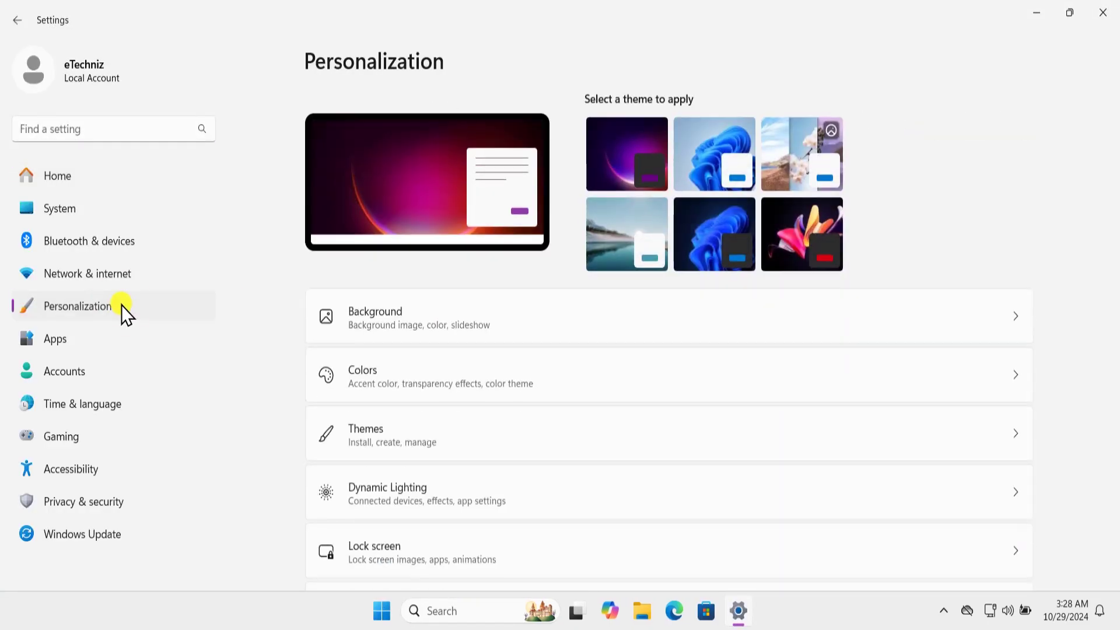
click(412, 557)
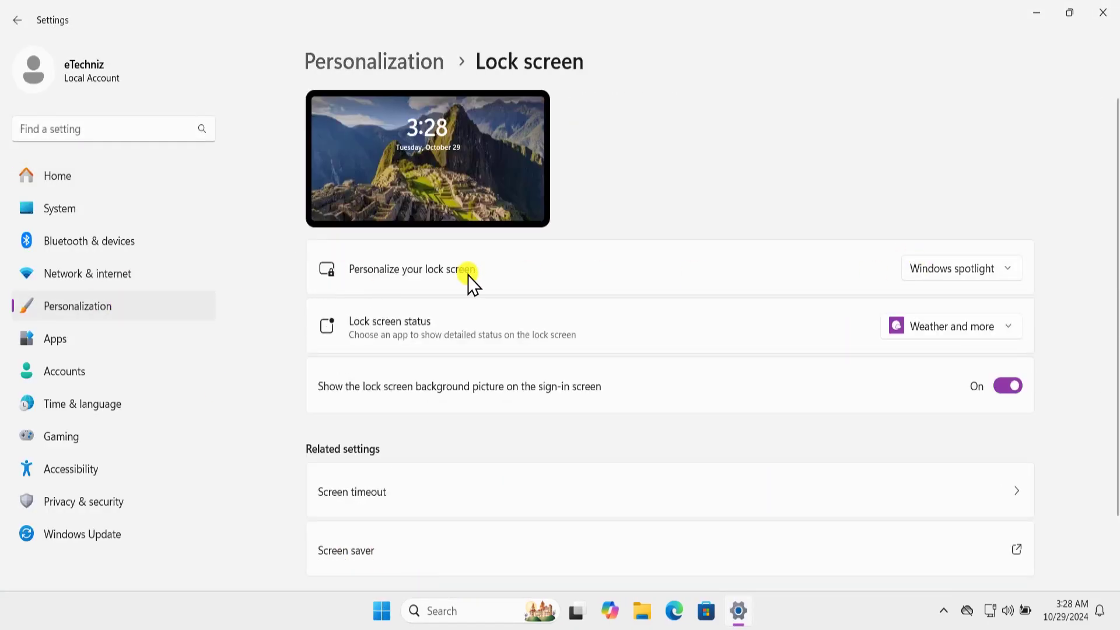
click(1007, 278)
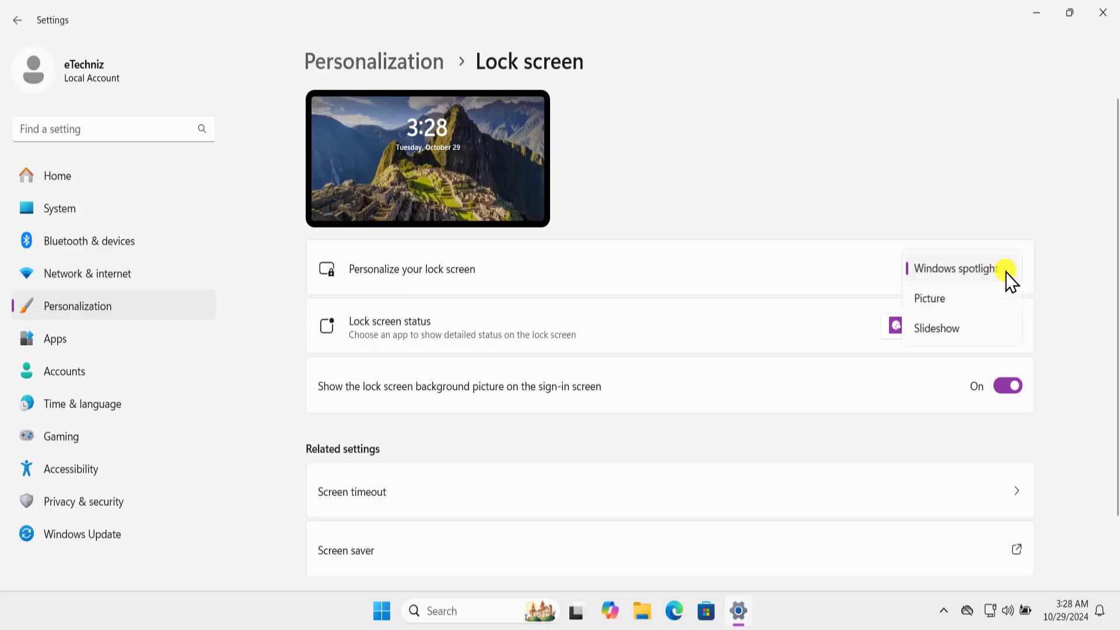
click(936, 300)
click(1102, 13)
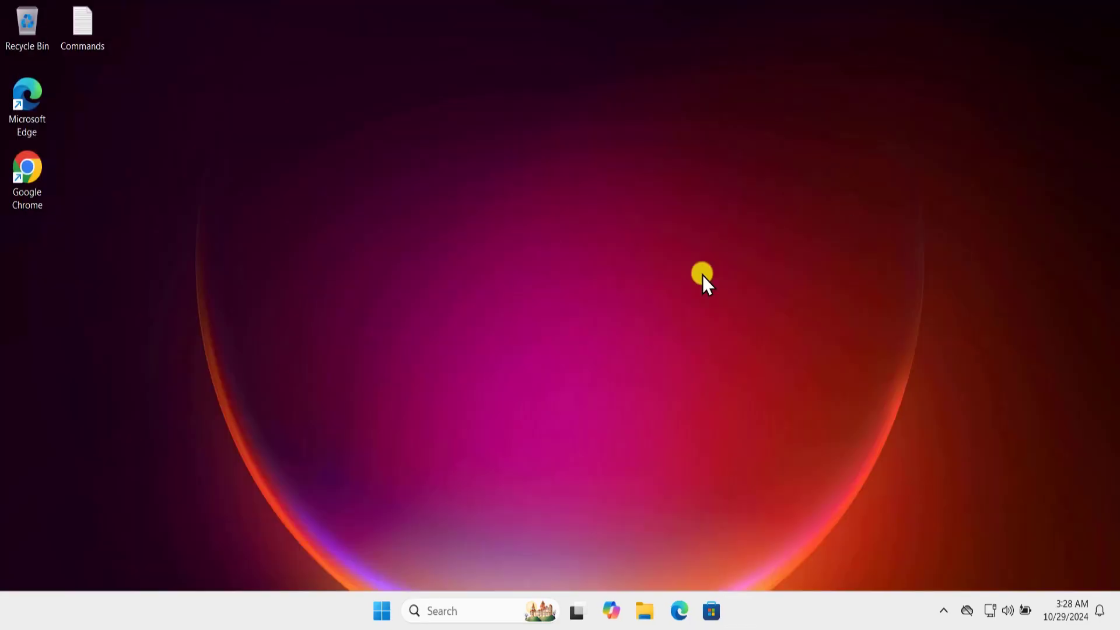
Open the Run dialog and Commands.txt, and select the LocalState\Assets path line.
click(465, 610)
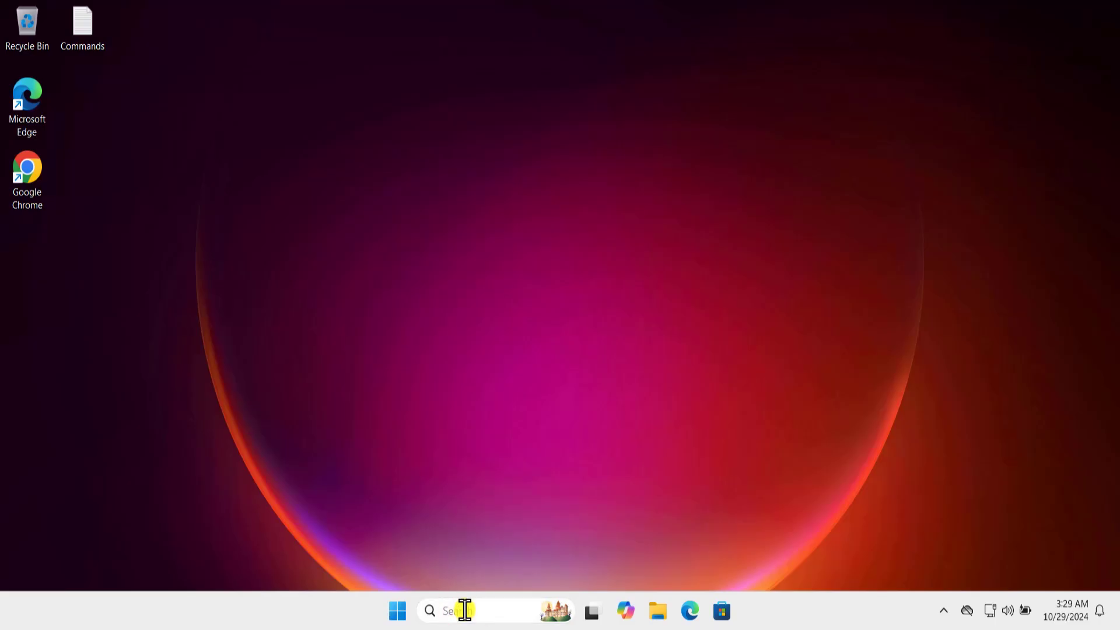
text(run)
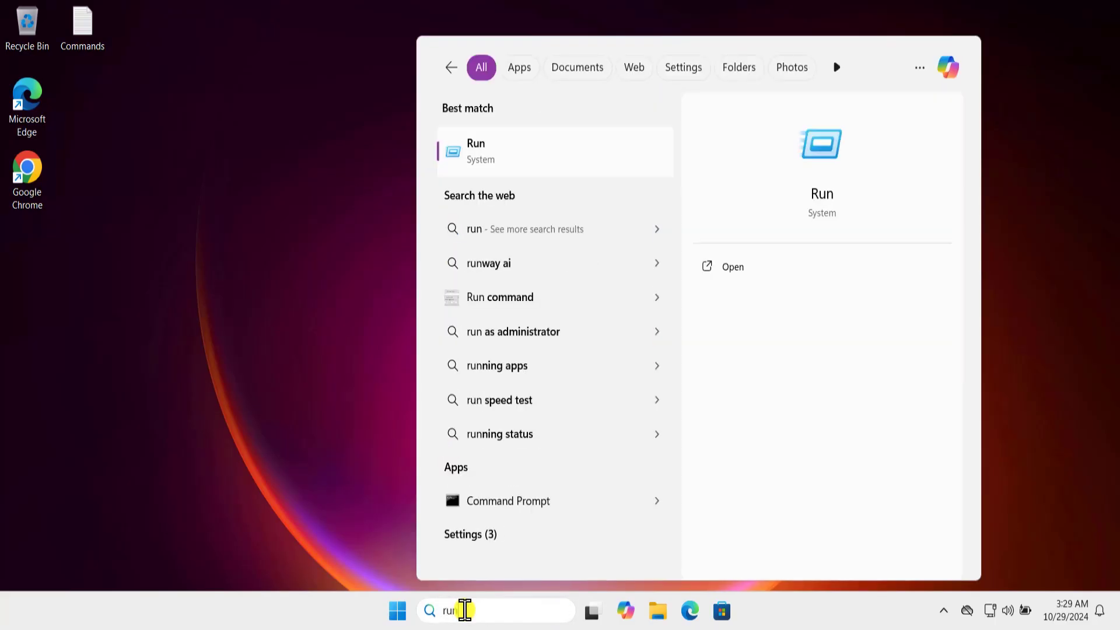
click(781, 270)
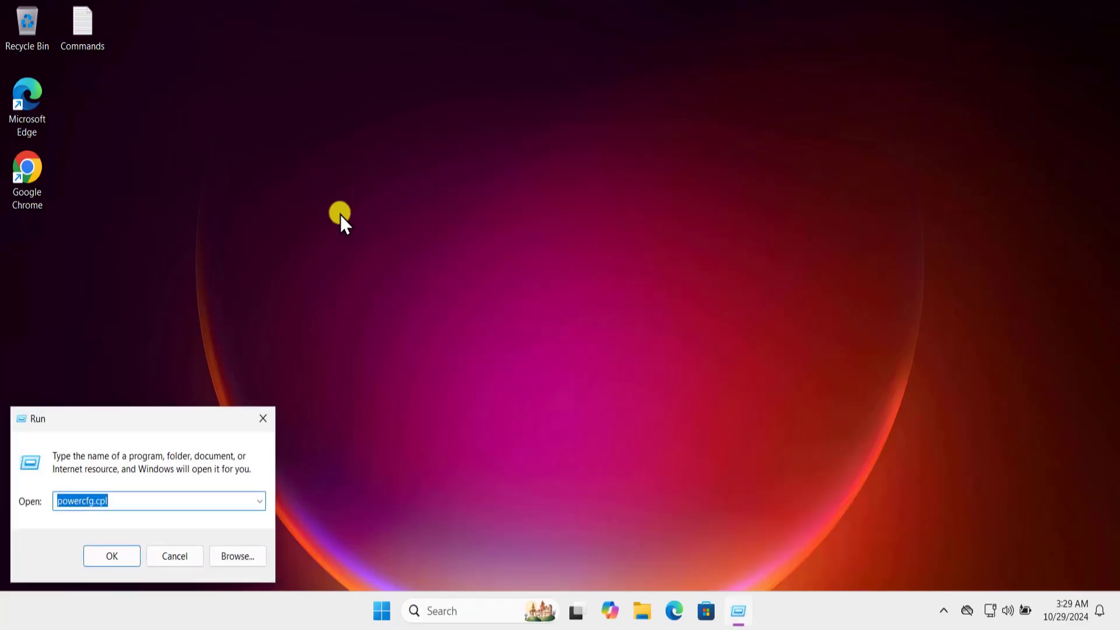
double_click(86, 25)
drag(510, 83, 766, 83)
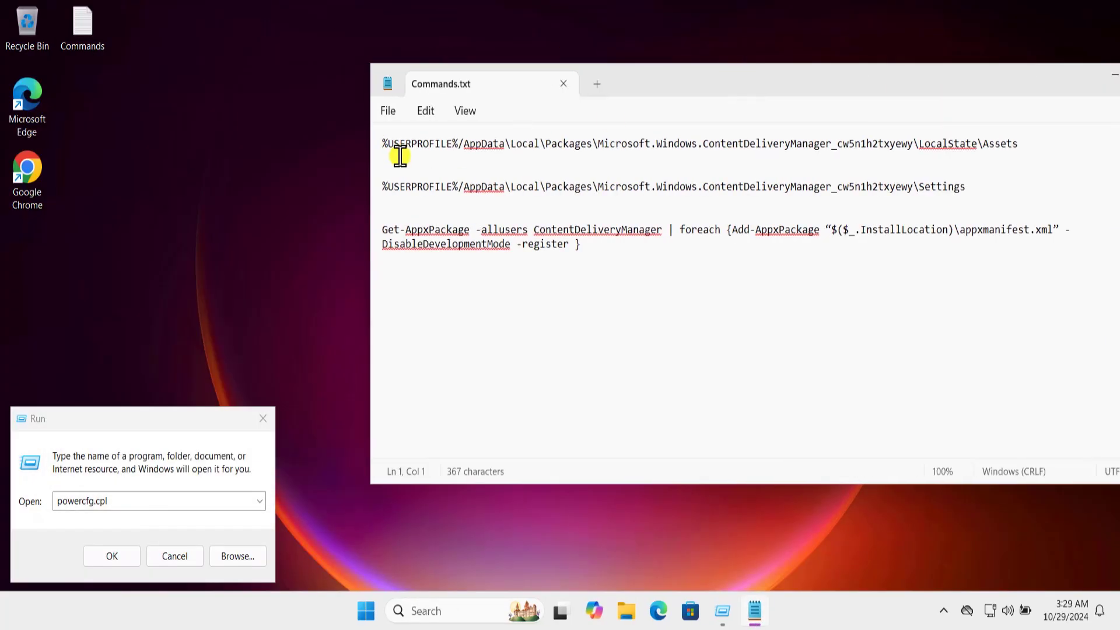
triple_click(382, 145)
key(ctrl+c)
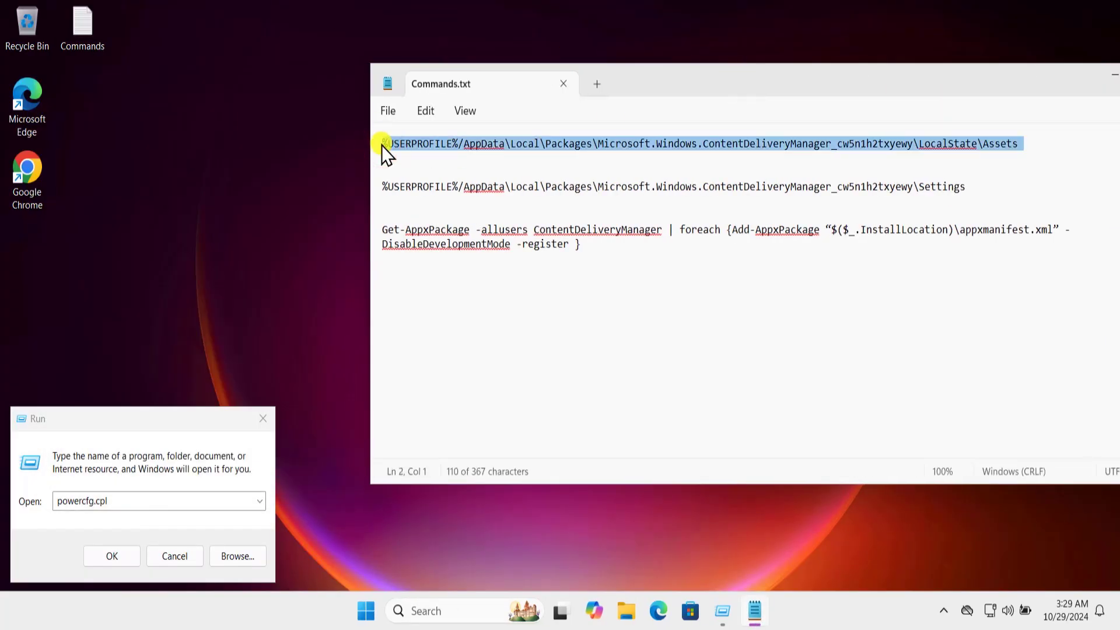
Paste the Assets path over powercfg.cpl in Run and open the folder.
click(158, 504)
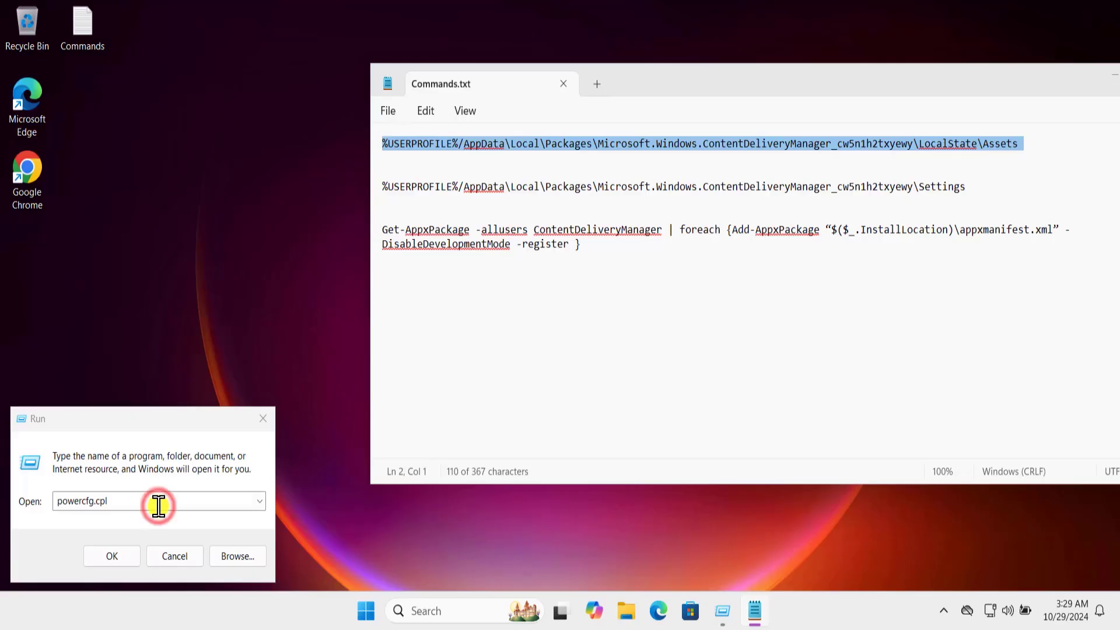
drag(129, 502, 51, 501)
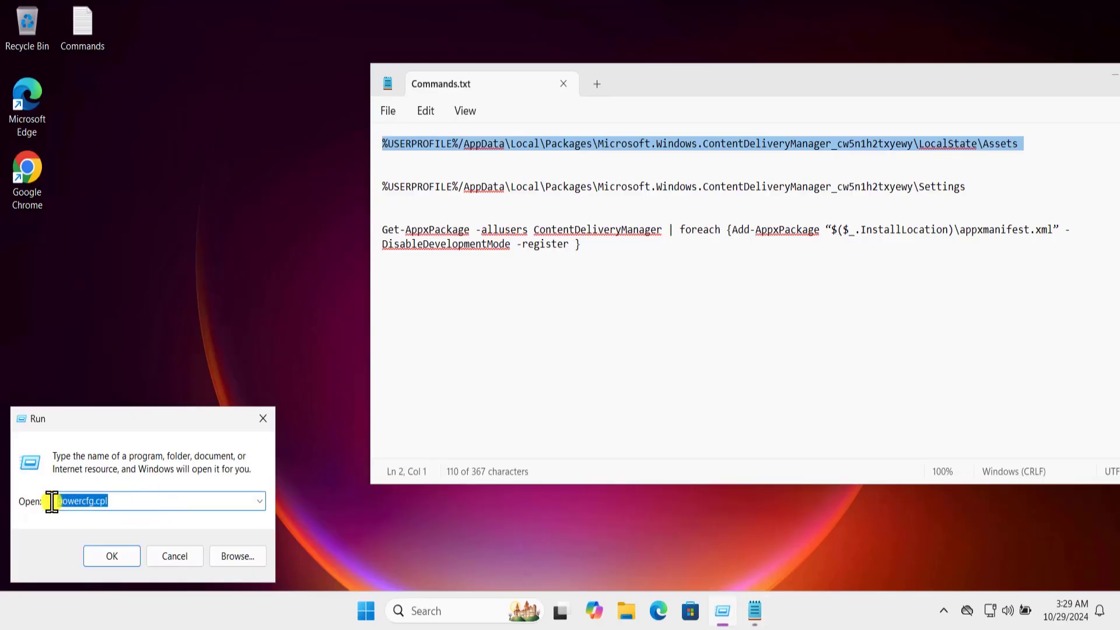
right_click(132, 505)
click(178, 356)
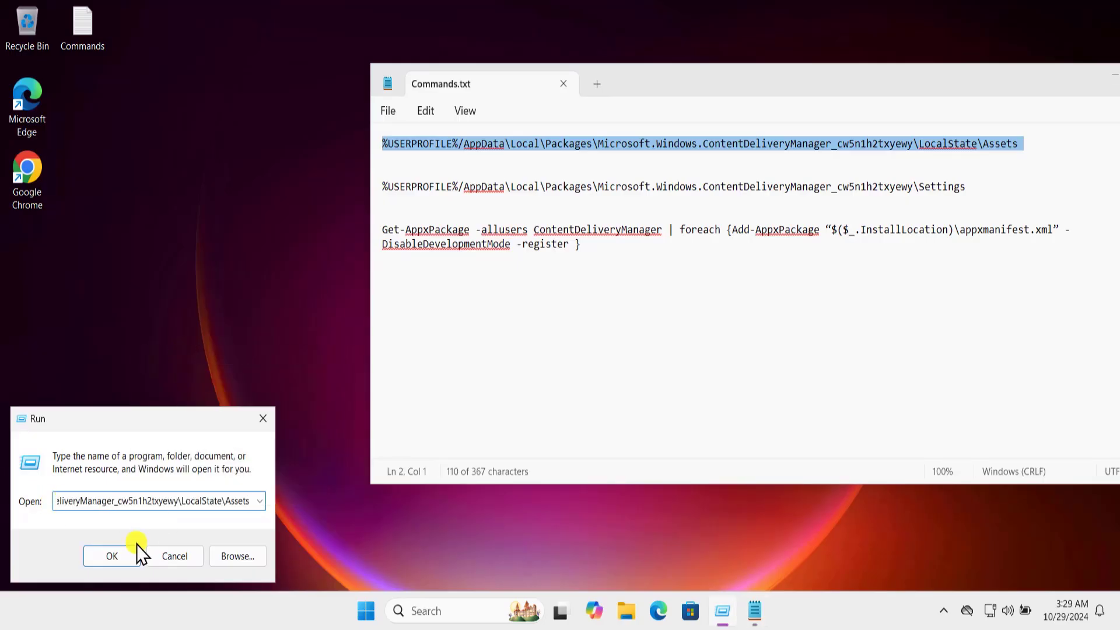
click(124, 555)
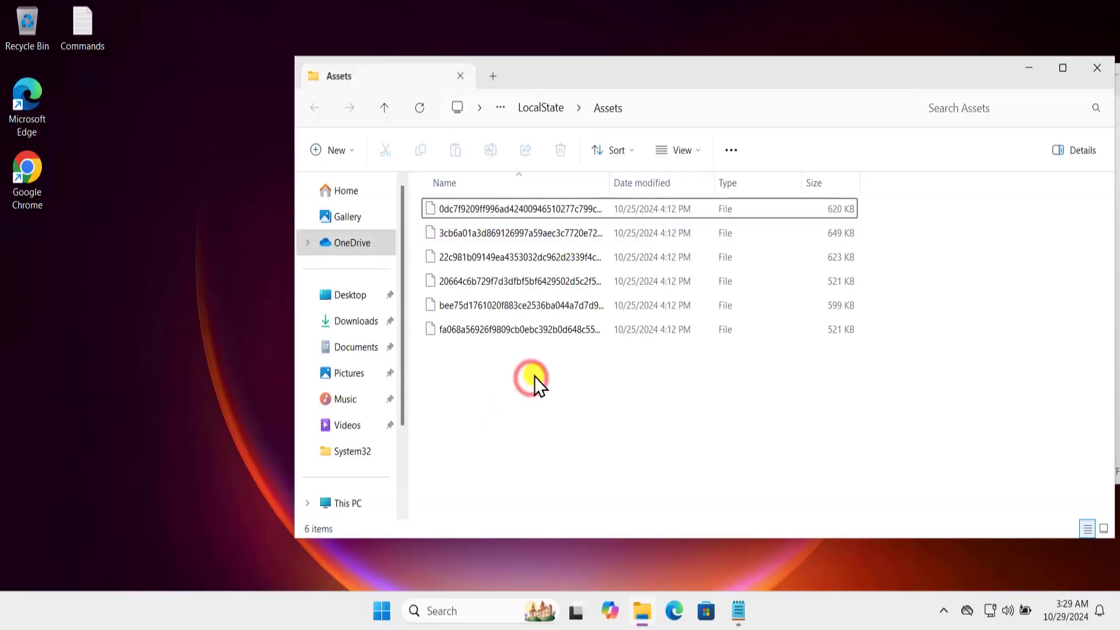
Select all six cached Spotlight files in Assets, then close the folder window.
drag(532, 378, 552, 201)
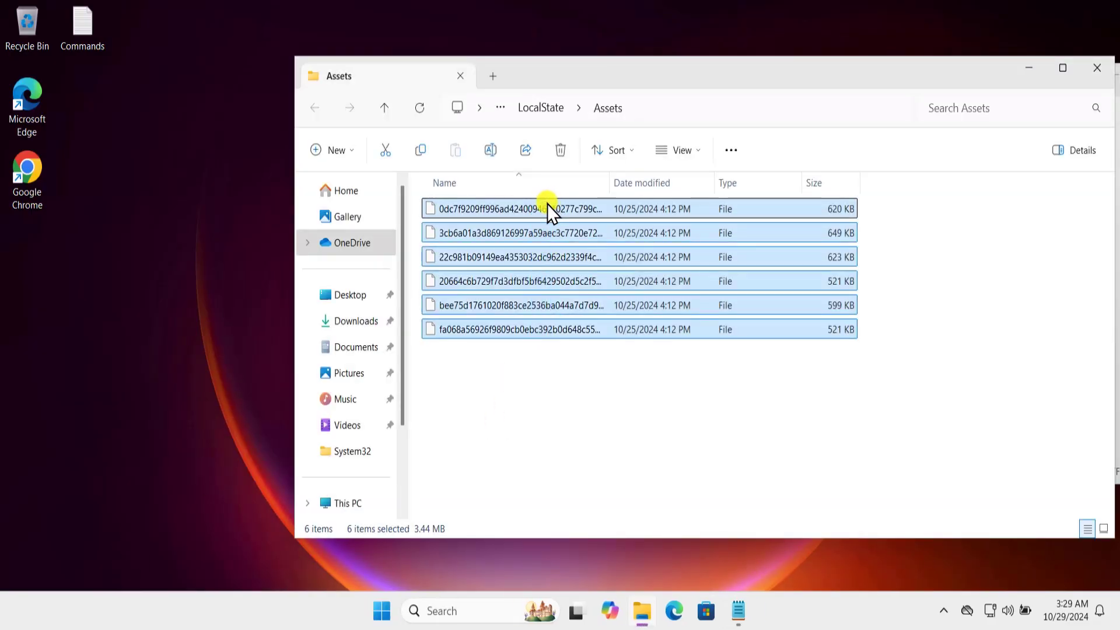
drag(551, 357, 544, 198)
click(1101, 69)
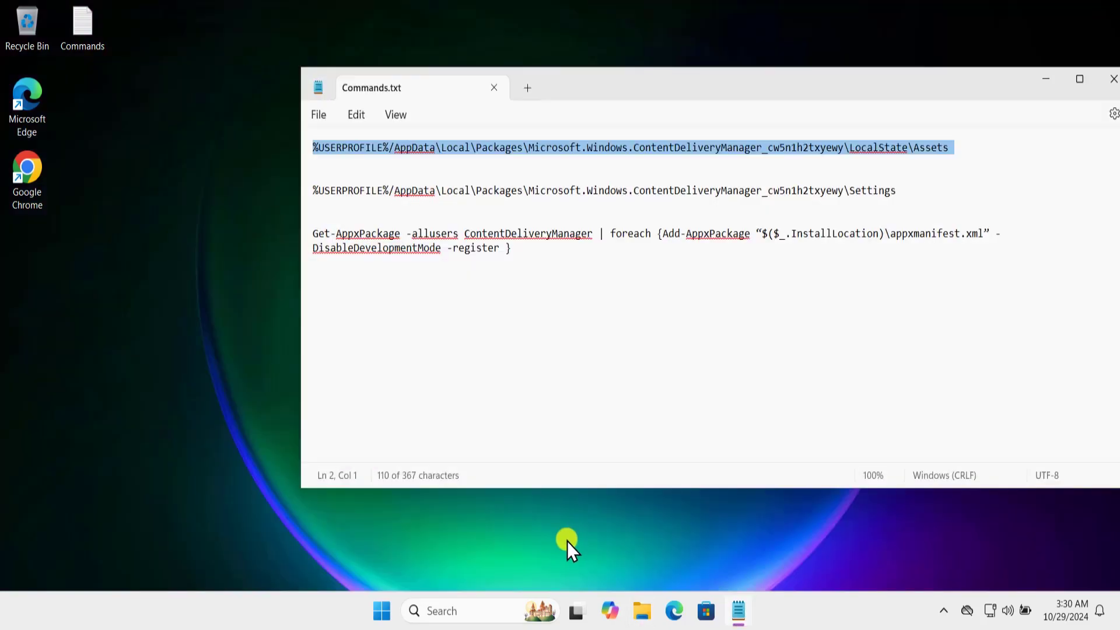
Reopen Run, select the Settings path line in Commands.txt, and clear the old Assets path.
click(441, 610)
text(run)
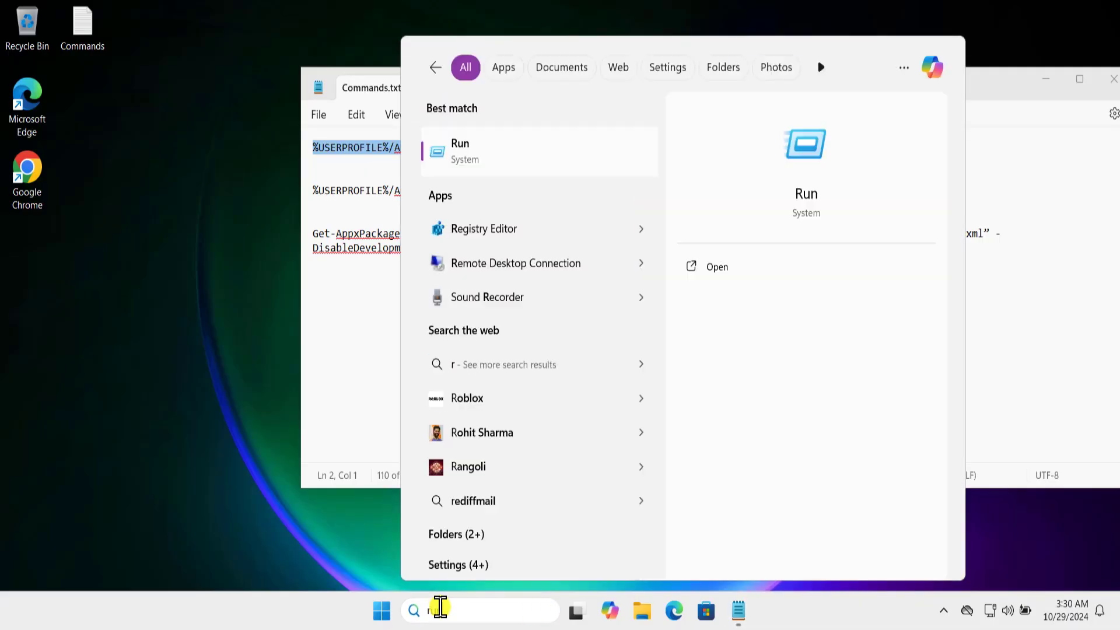
click(752, 268)
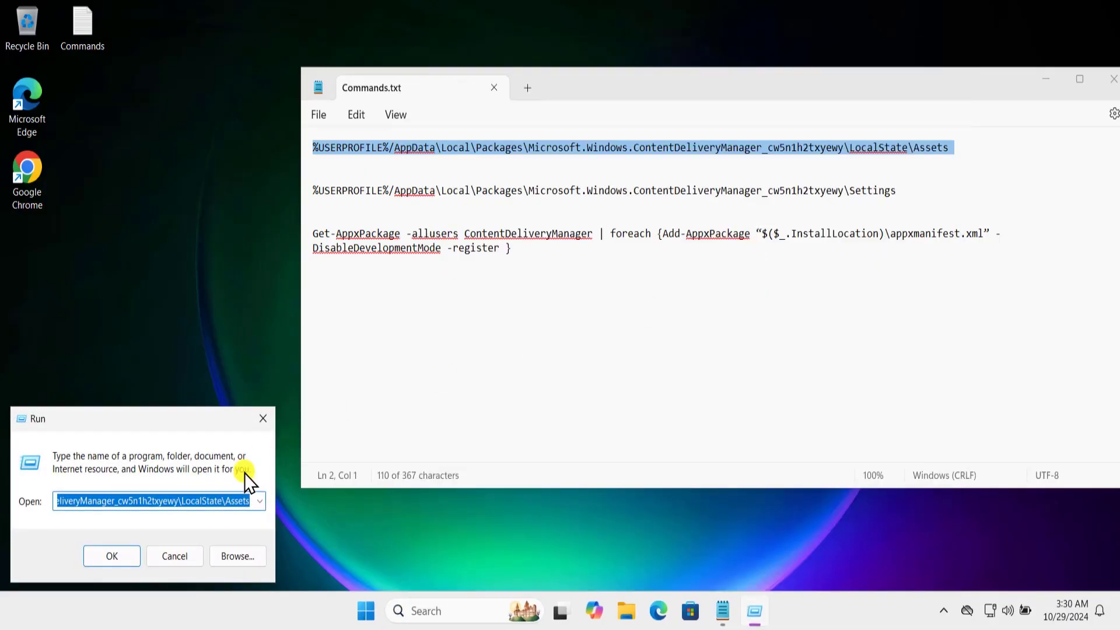
triple_click(310, 197)
key(ctrl+c)
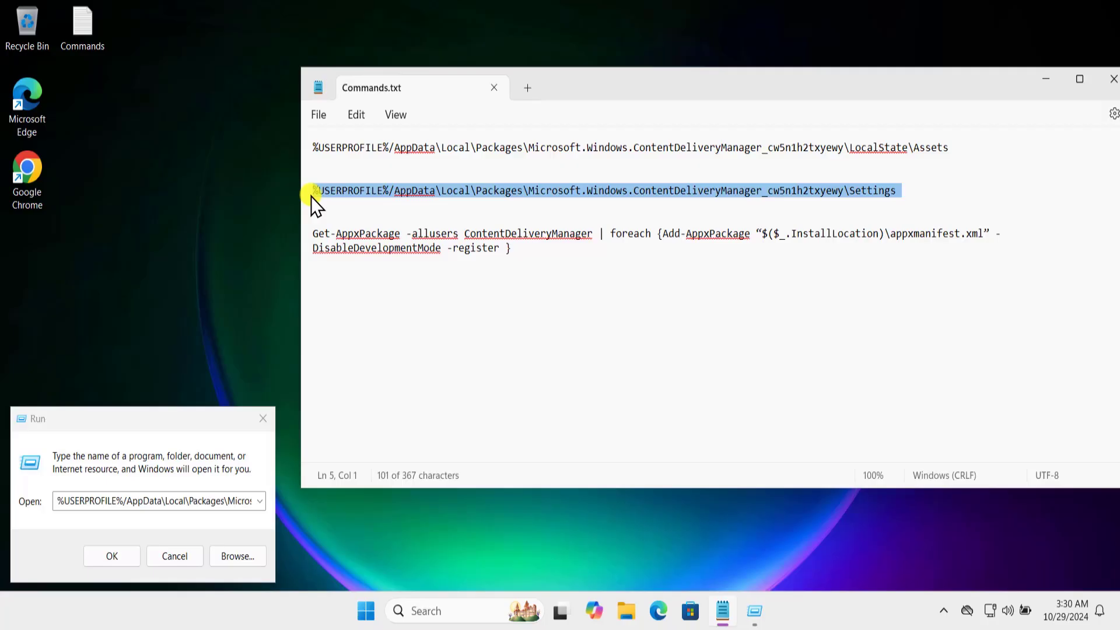
click(166, 500)
key(ctrl+a)
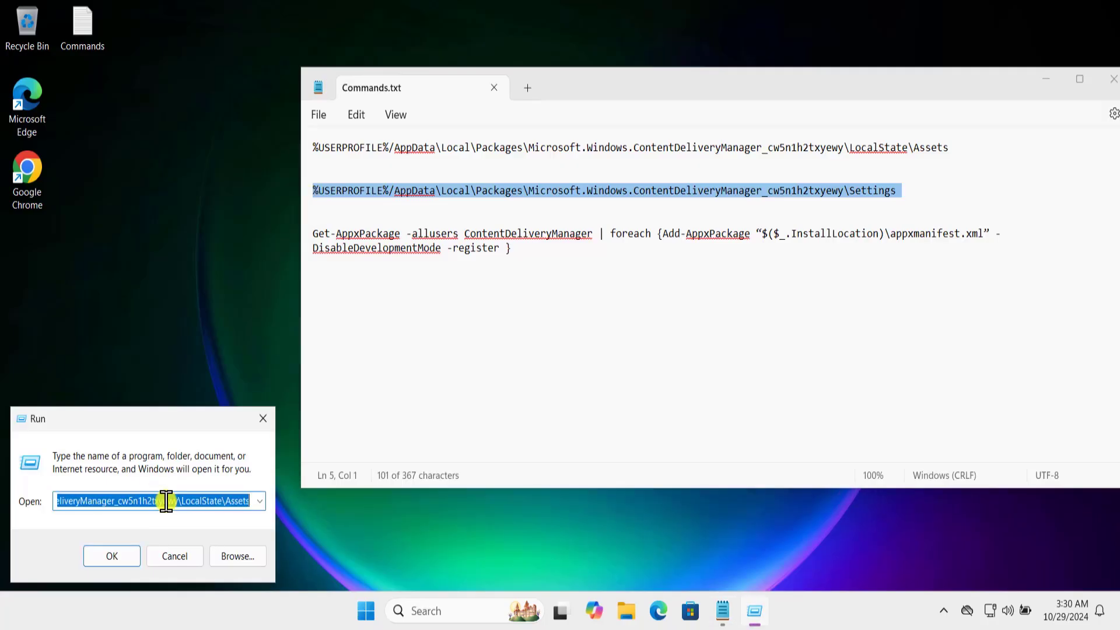
key(BackSpace)
right_click(229, 500)
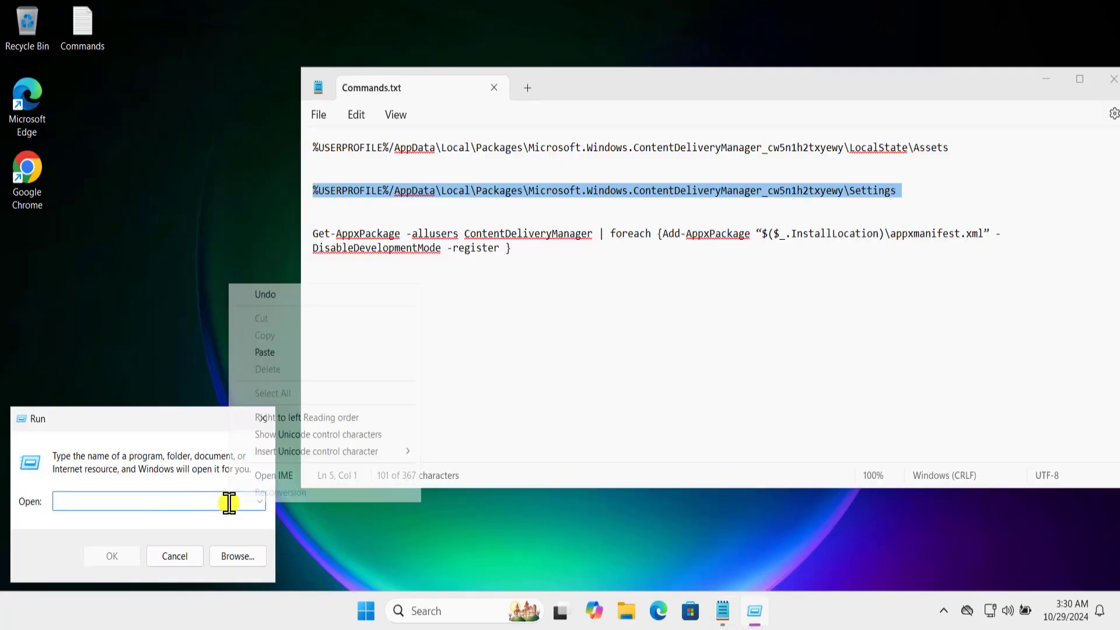
Open the Settings folder from Run and rename roaming.lock to roaming.lock.bak.
click(293, 355)
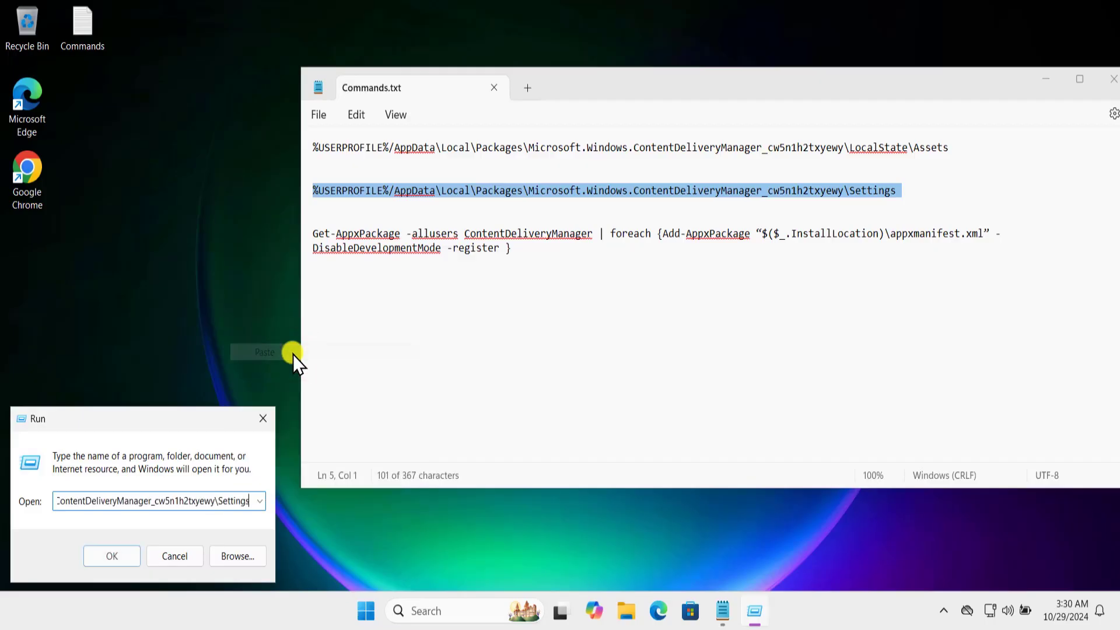
click(126, 557)
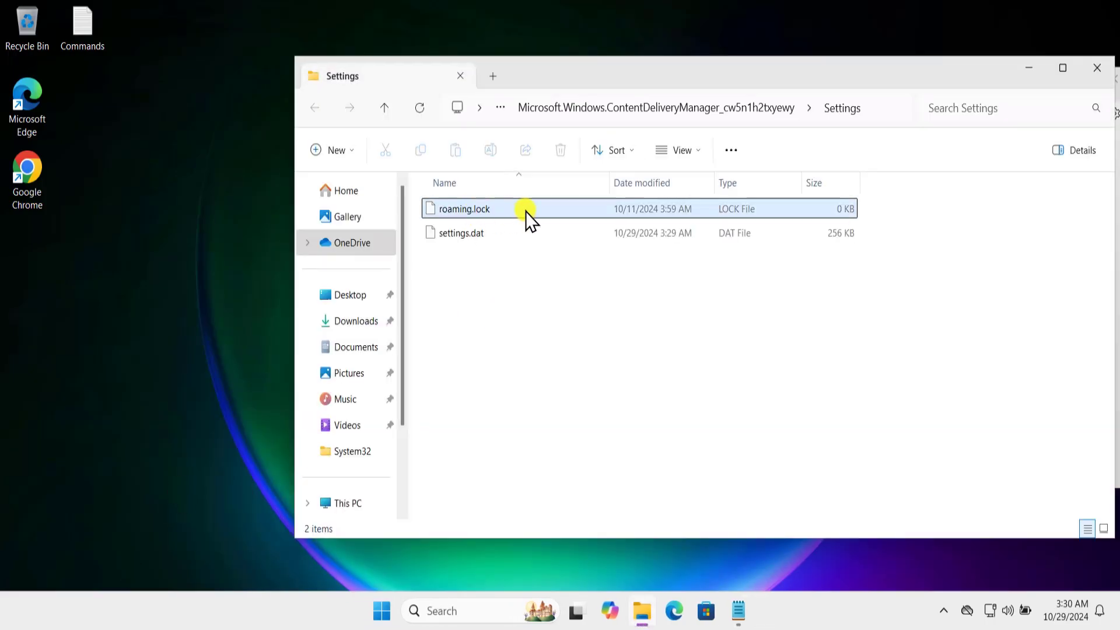
click(534, 210)
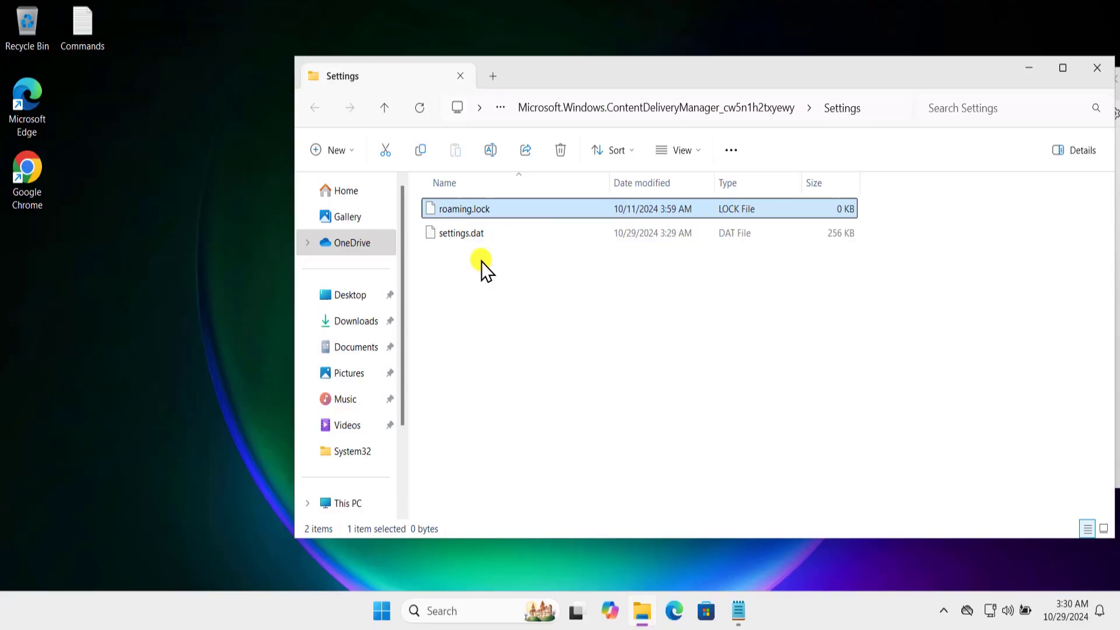
right_click(513, 211)
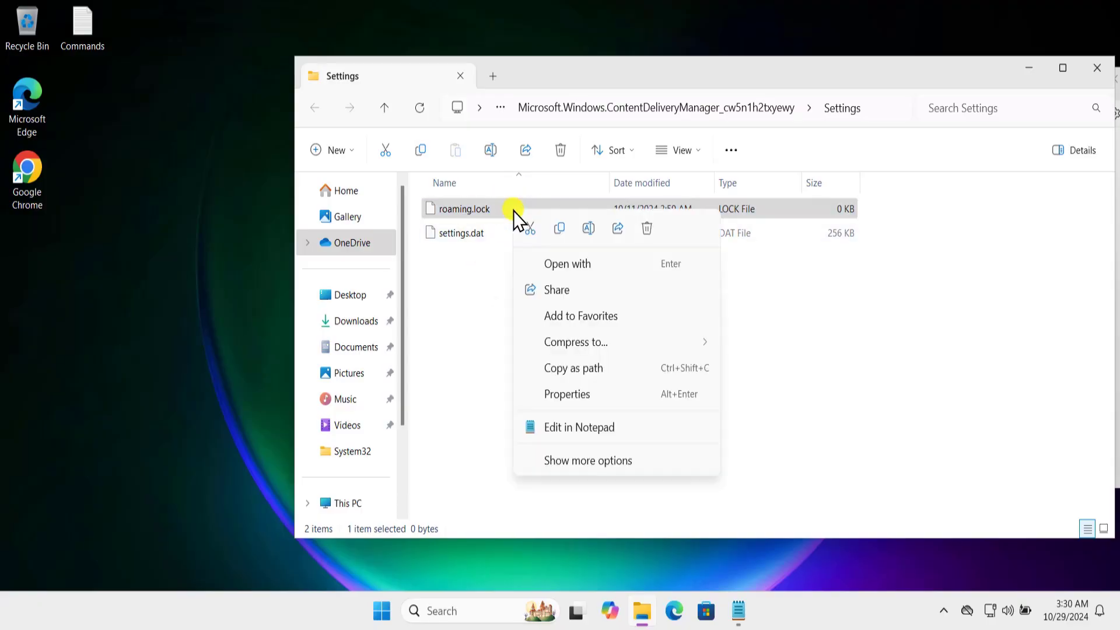
click(588, 229)
click(496, 215)
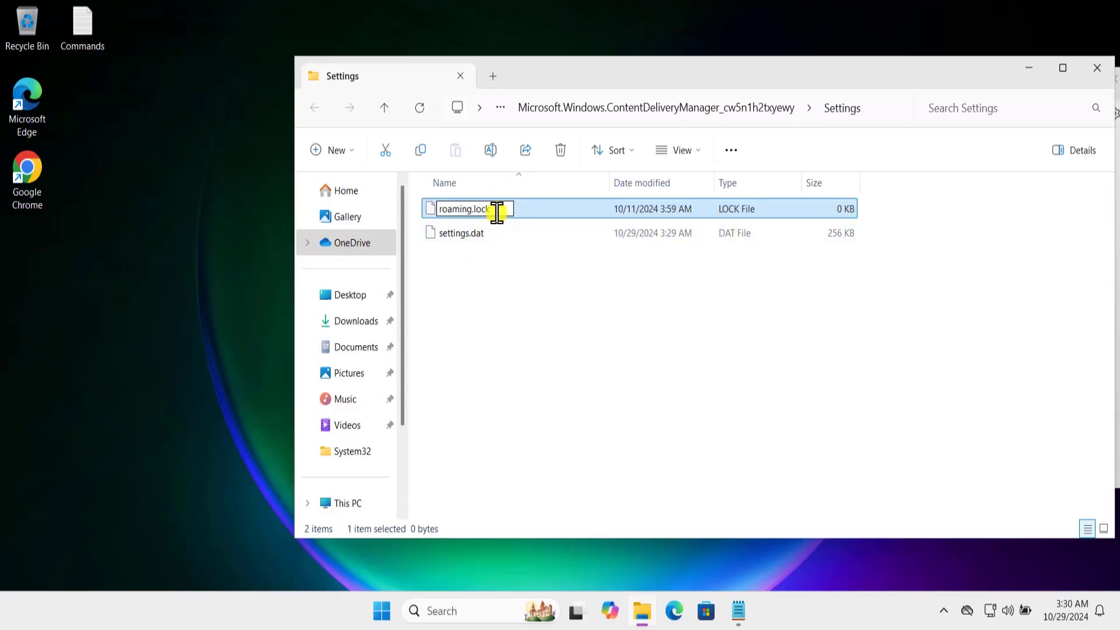
text(.bak)
key(Return)
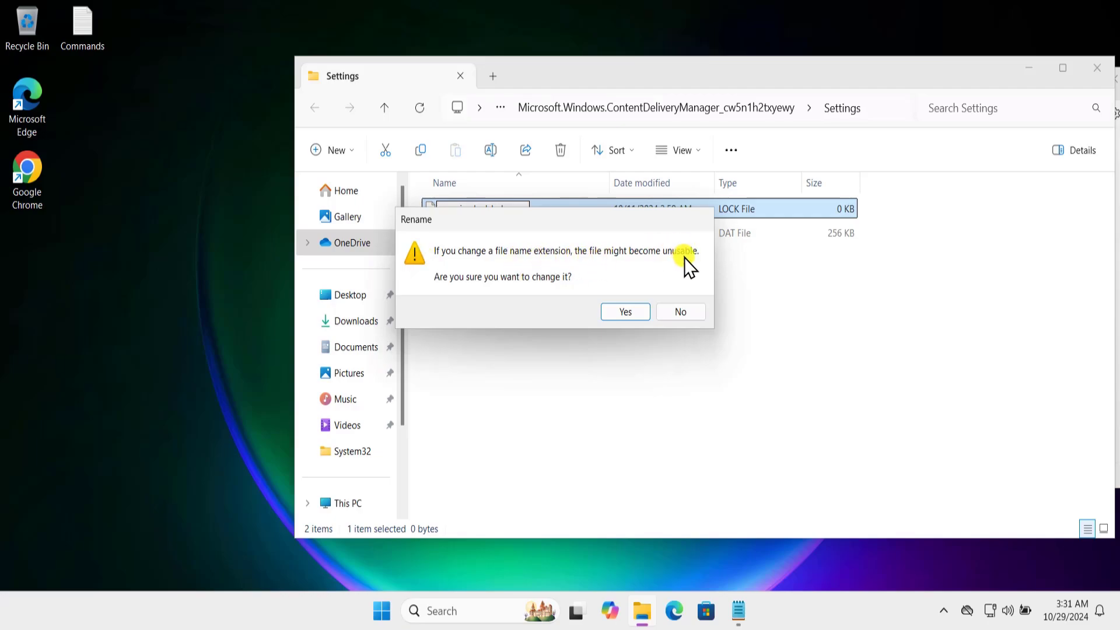
click(629, 312)
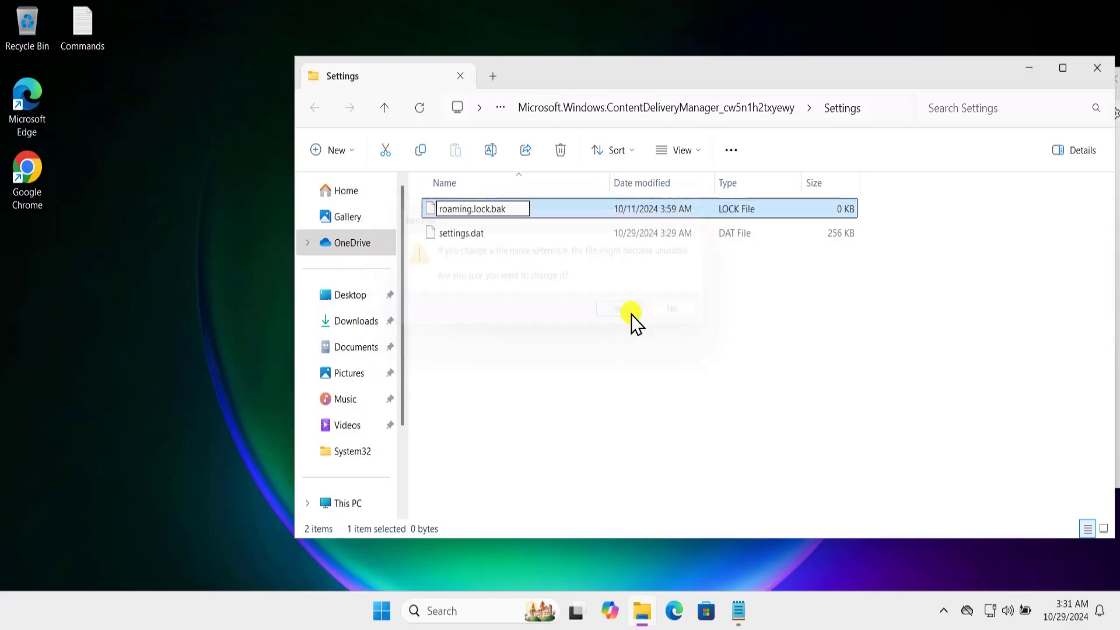
Rename settings.dat to settings.dat.bak, confirm the extension change, and close the folder.
click(489, 236)
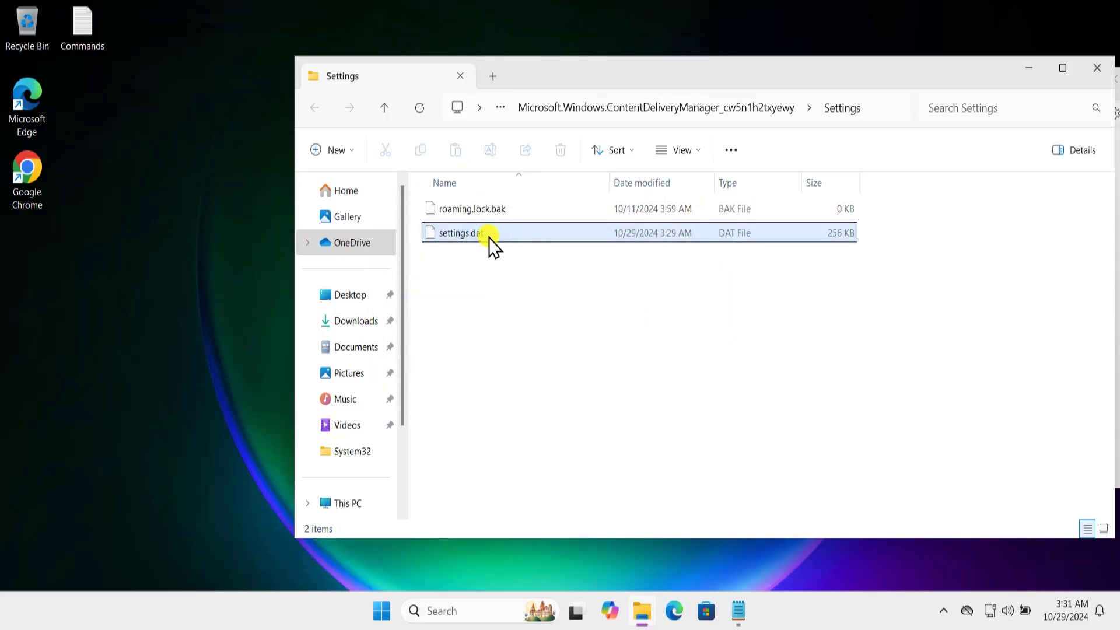
right_click(489, 237)
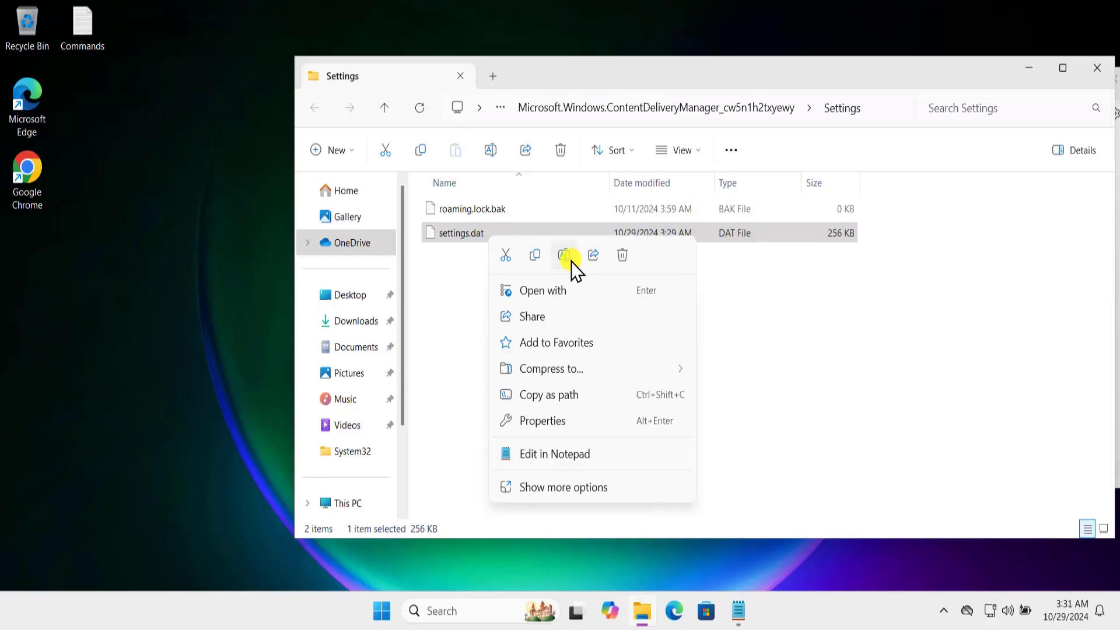
click(570, 260)
click(501, 230)
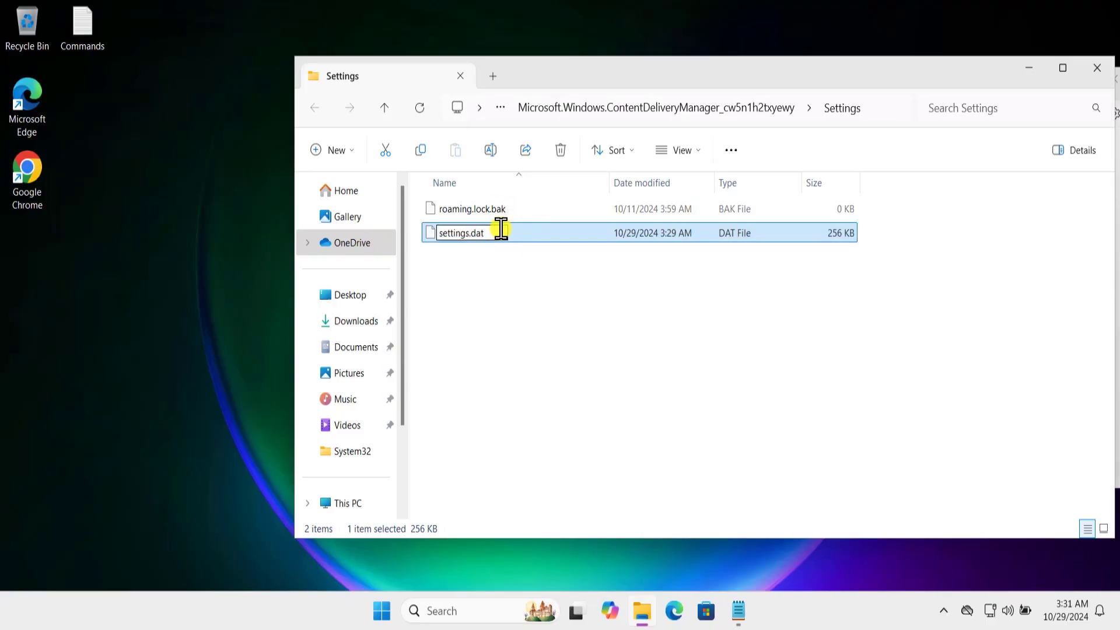
text(.bak)
click(563, 293)
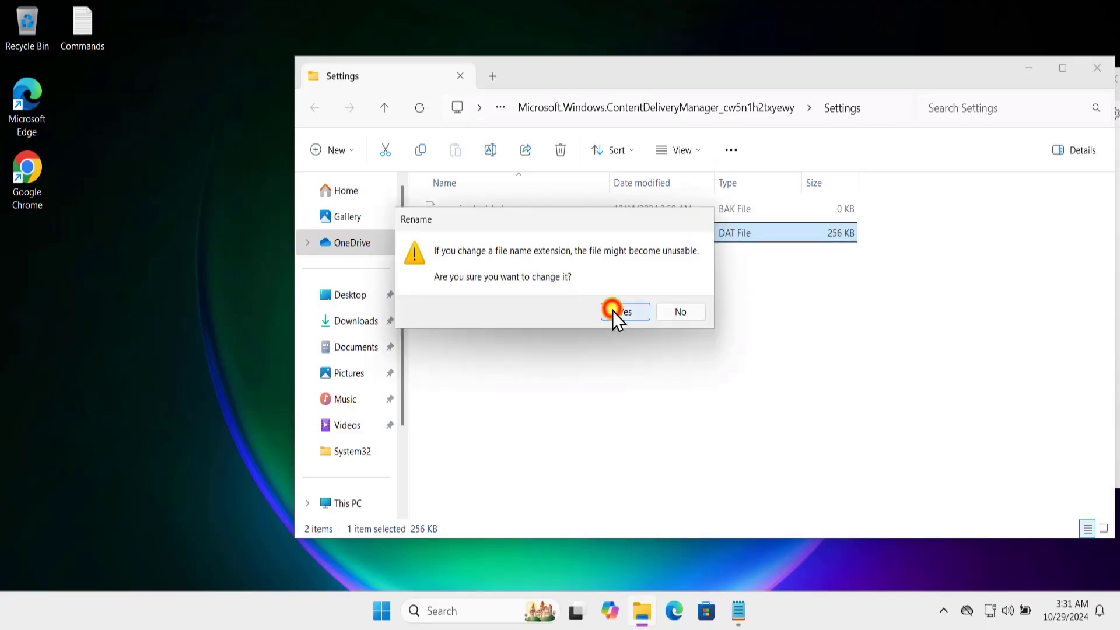
click(612, 311)
click(1095, 68)
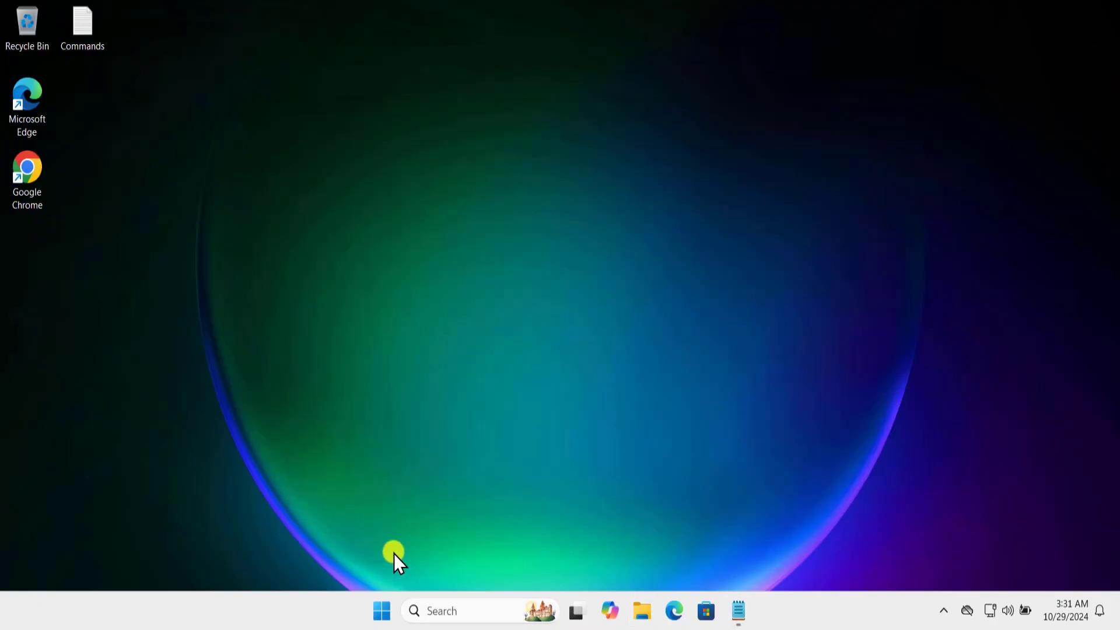
Restart the PC from the Start menu's power options.
click(382, 610)
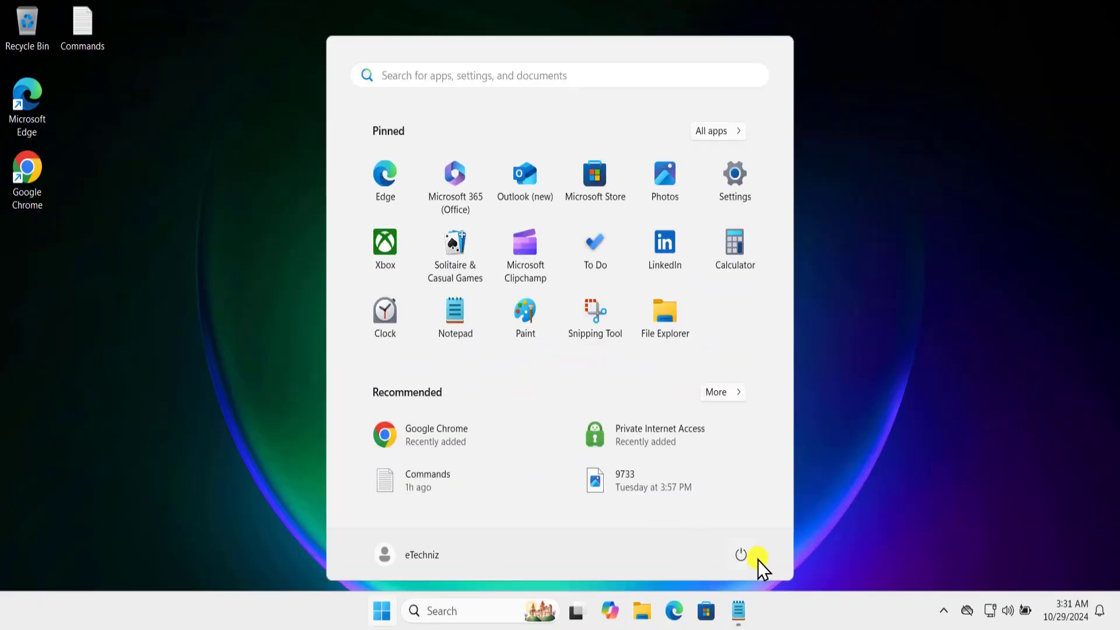
click(740, 555)
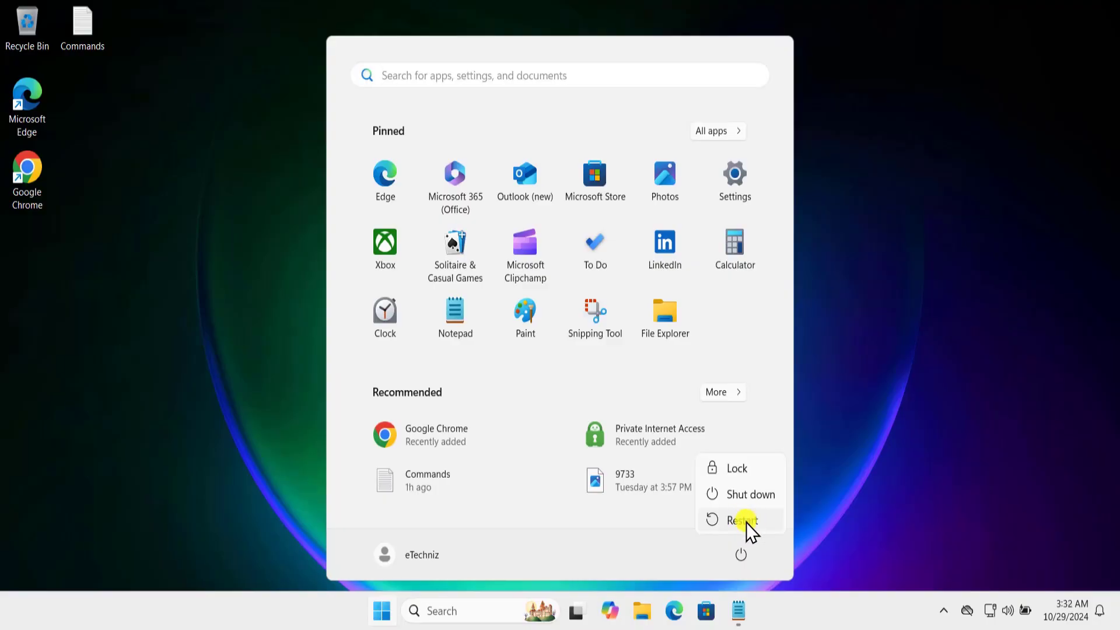
click(859, 200)
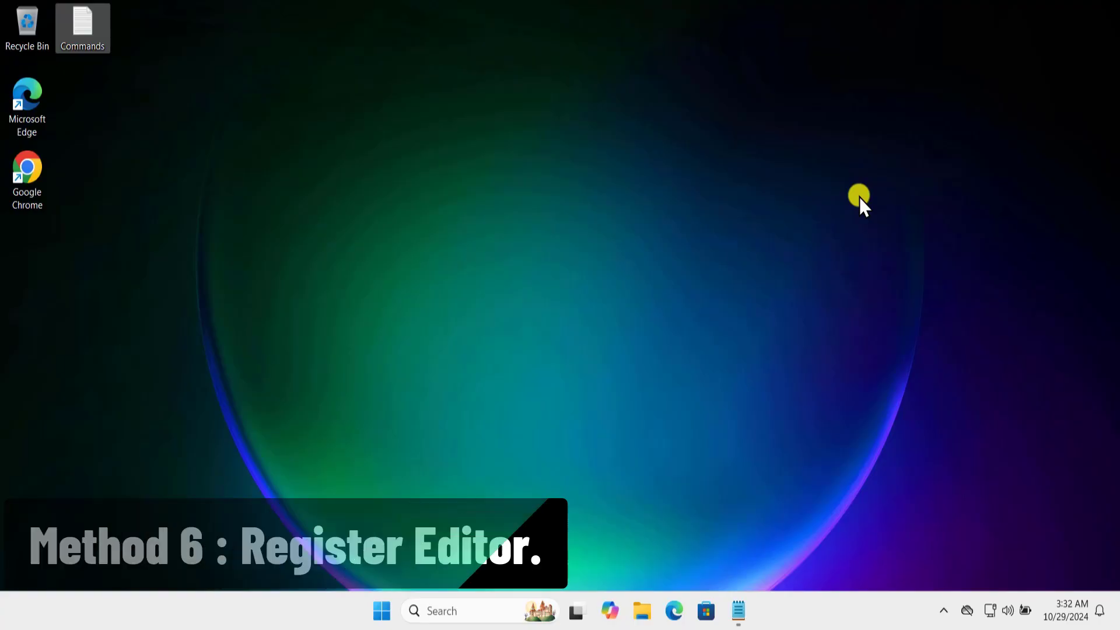
Run regedit from the Run dialog and approve the UAC prompt.
click(379, 613)
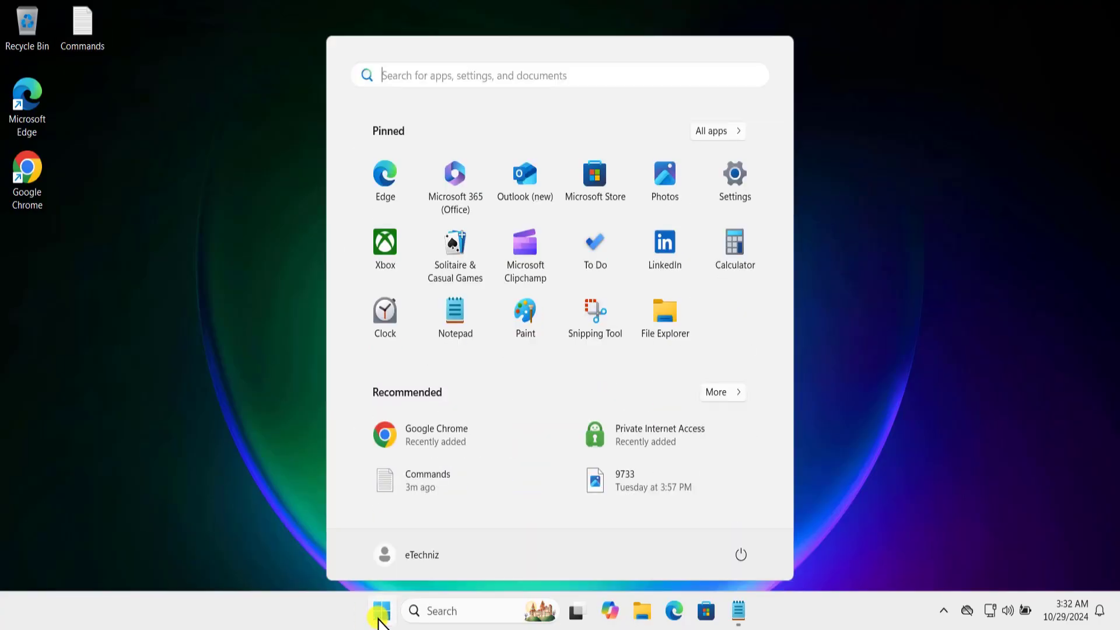
text(run)
click(615, 314)
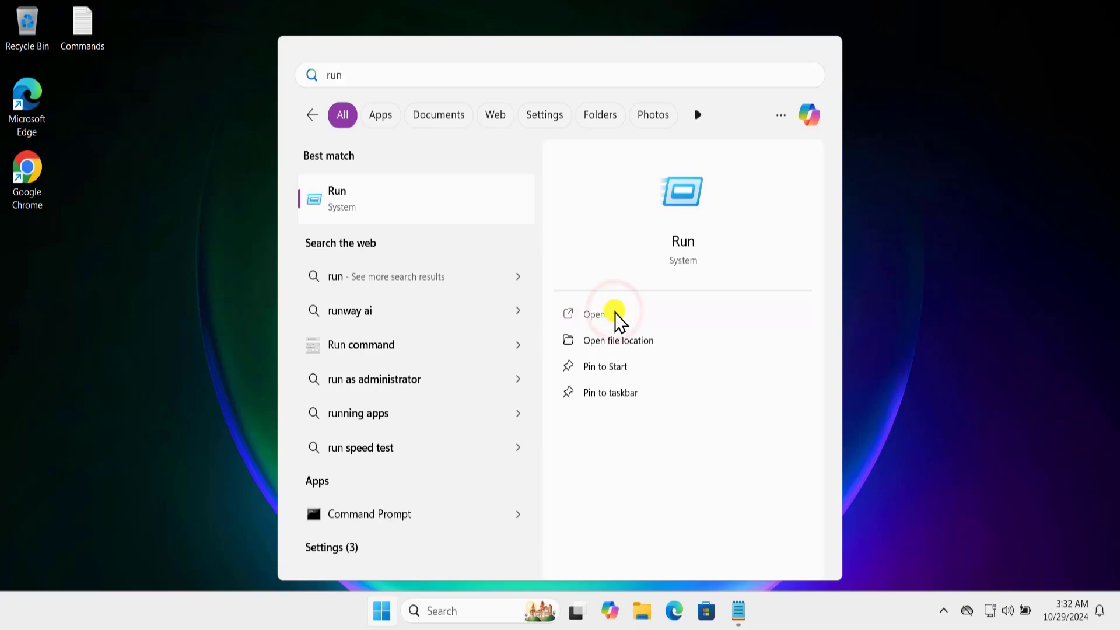
key(BackSpace)
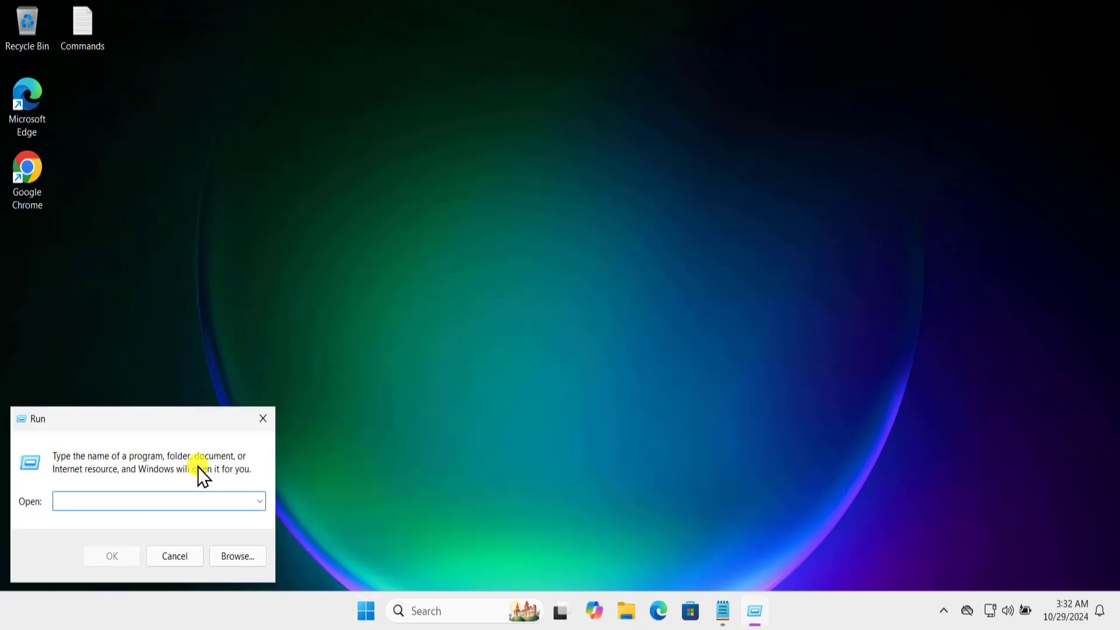
text(regedit)
click(136, 561)
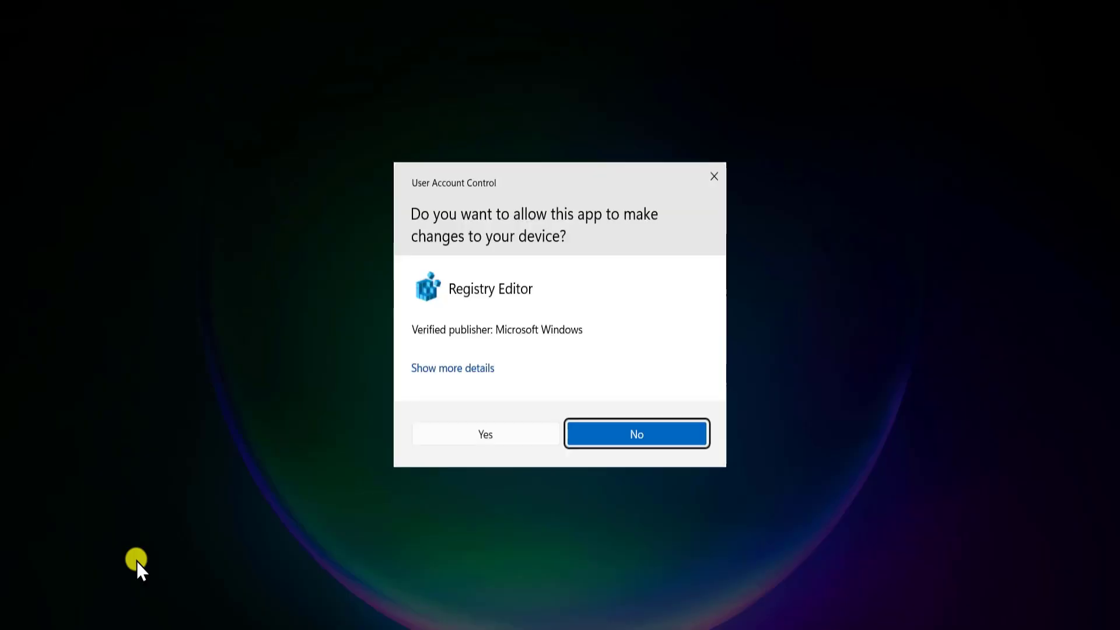
click(477, 439)
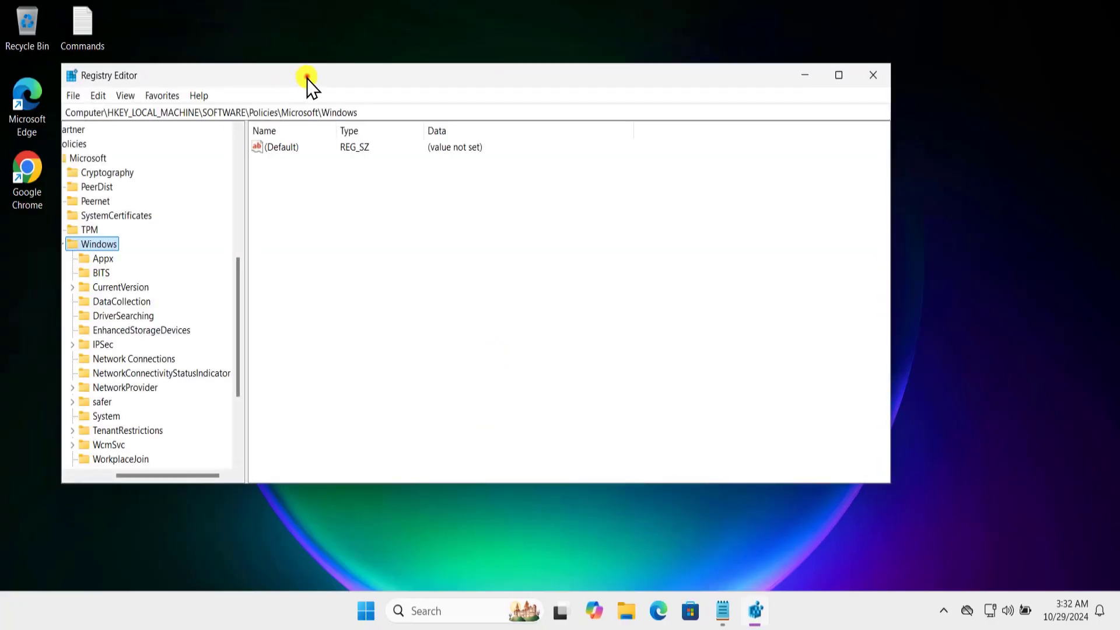
Examine the HKEY_LOCAL_MACHINE key path in Registry Editor's address bar.
drag(307, 82, 443, 78)
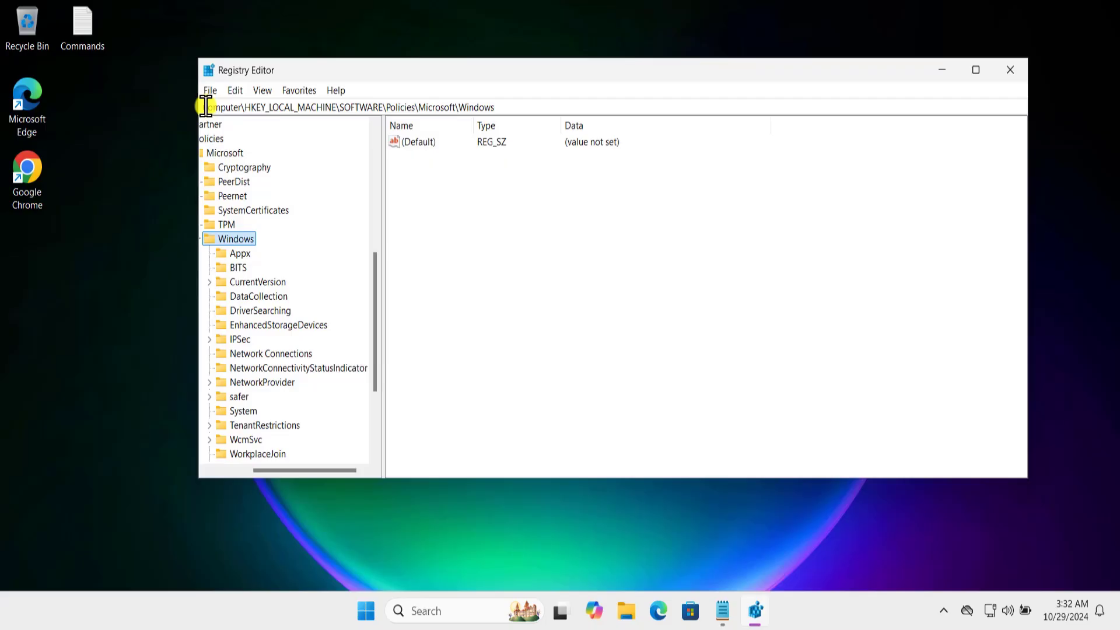
click(260, 106)
click(231, 108)
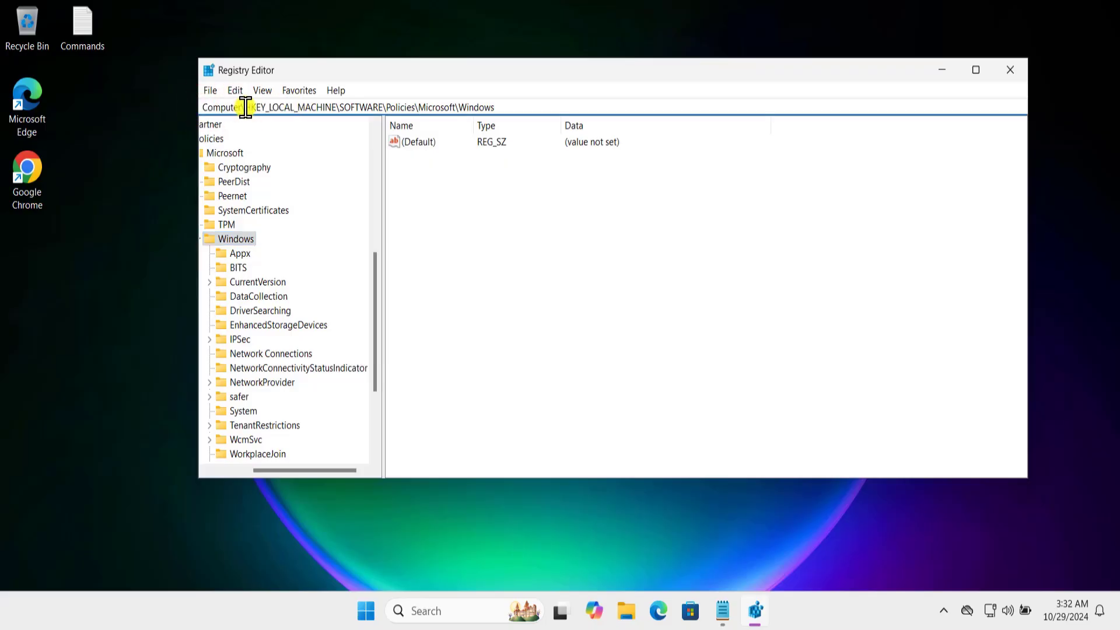
drag(245, 108, 497, 109)
click(497, 107)
Open the NetworkConnectivityStatusIndicator key, inspect its (Default) value, and close Registry Editor.
click(268, 368)
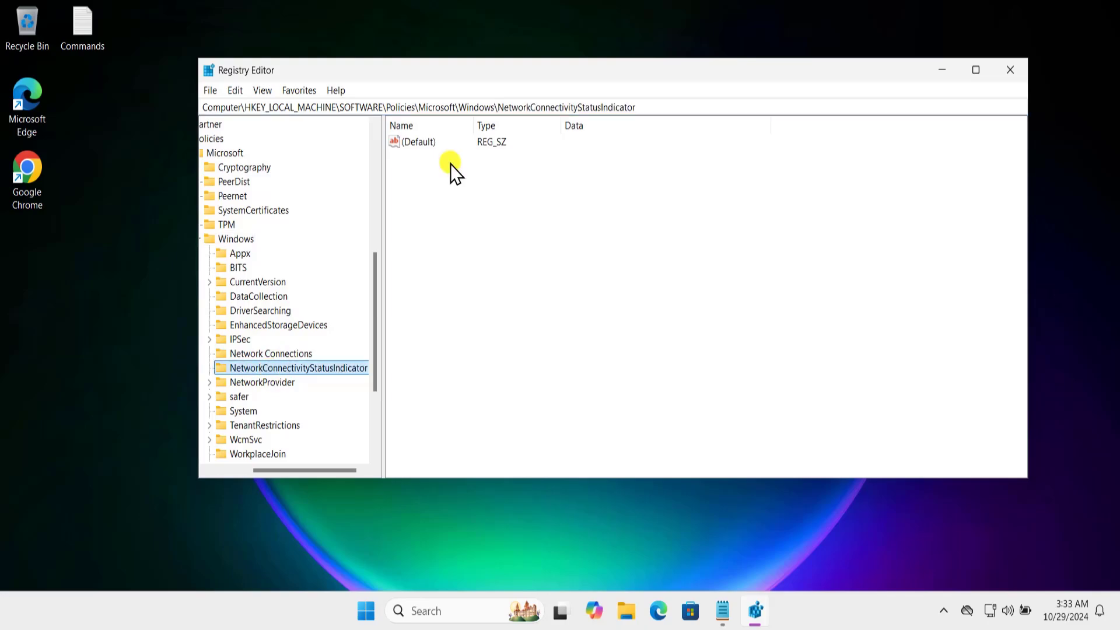
click(435, 145)
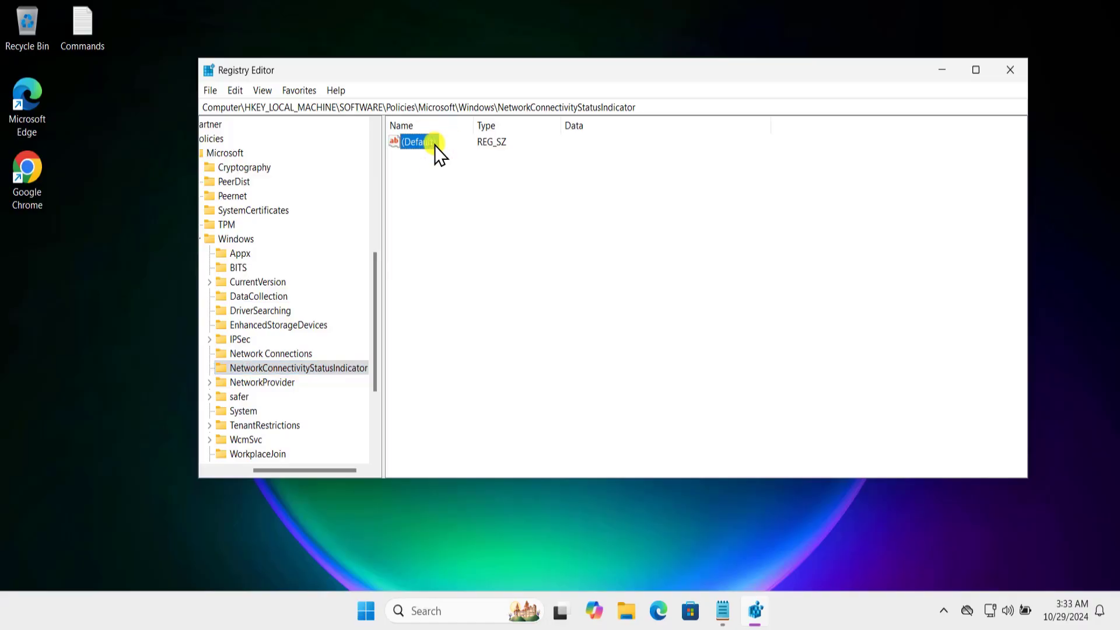
right_click(435, 146)
click(1014, 66)
click(1013, 66)
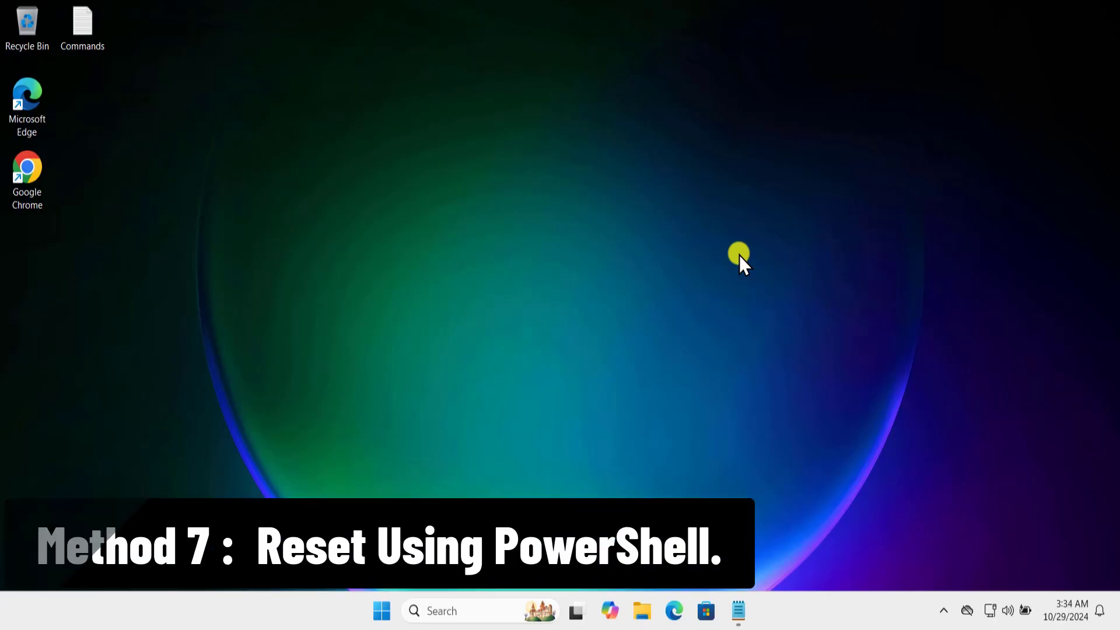
Launch Windows PowerShell as administrator from a 'power' Start search.
click(382, 611)
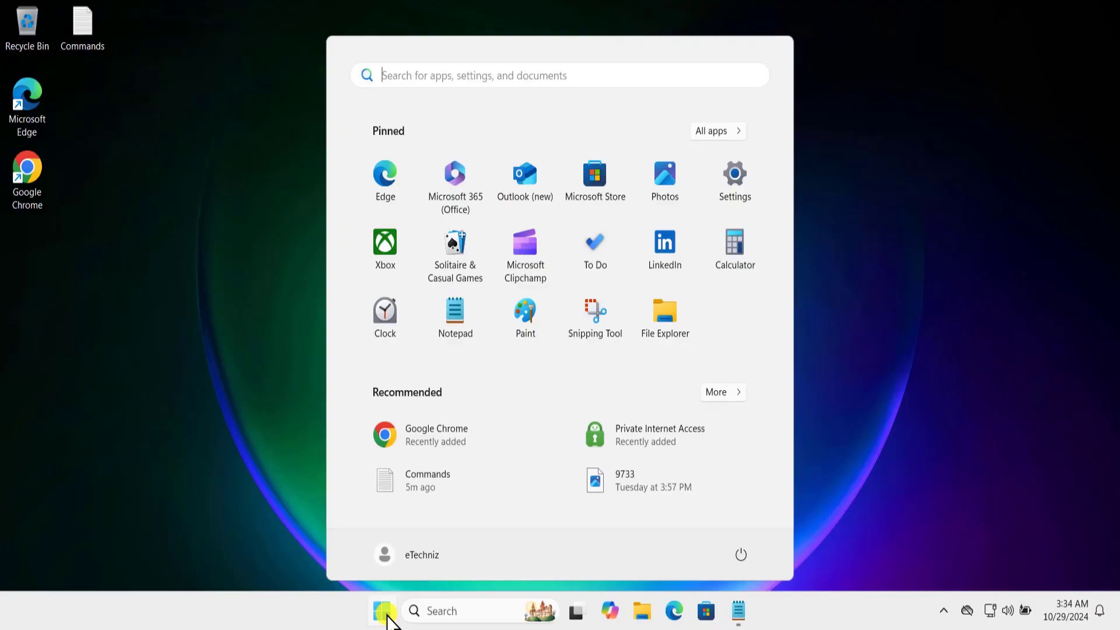
text(power)
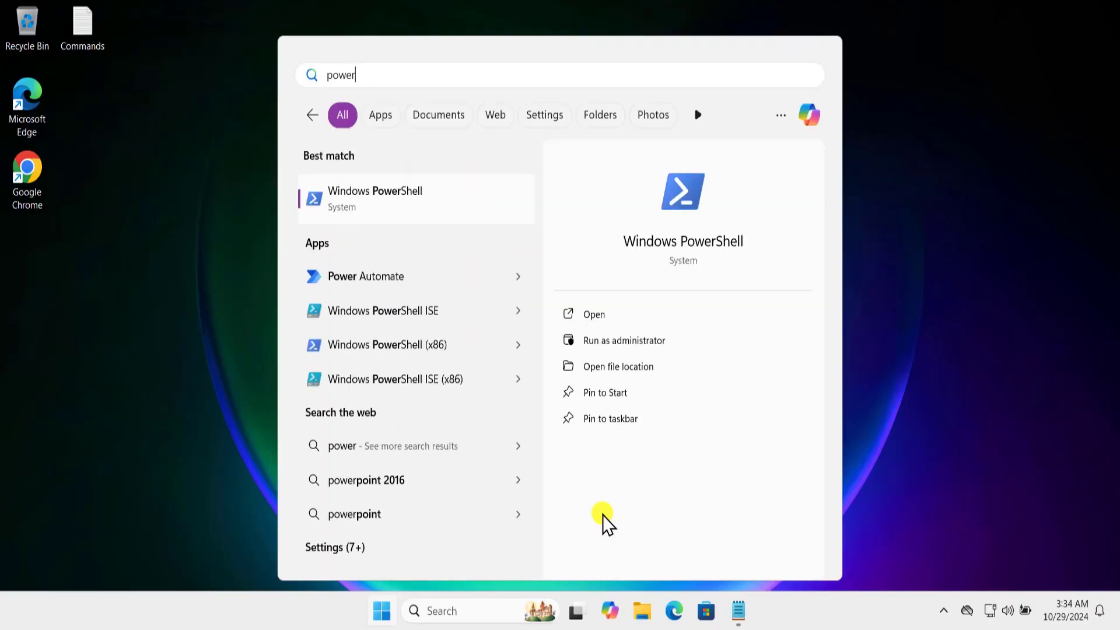
click(650, 341)
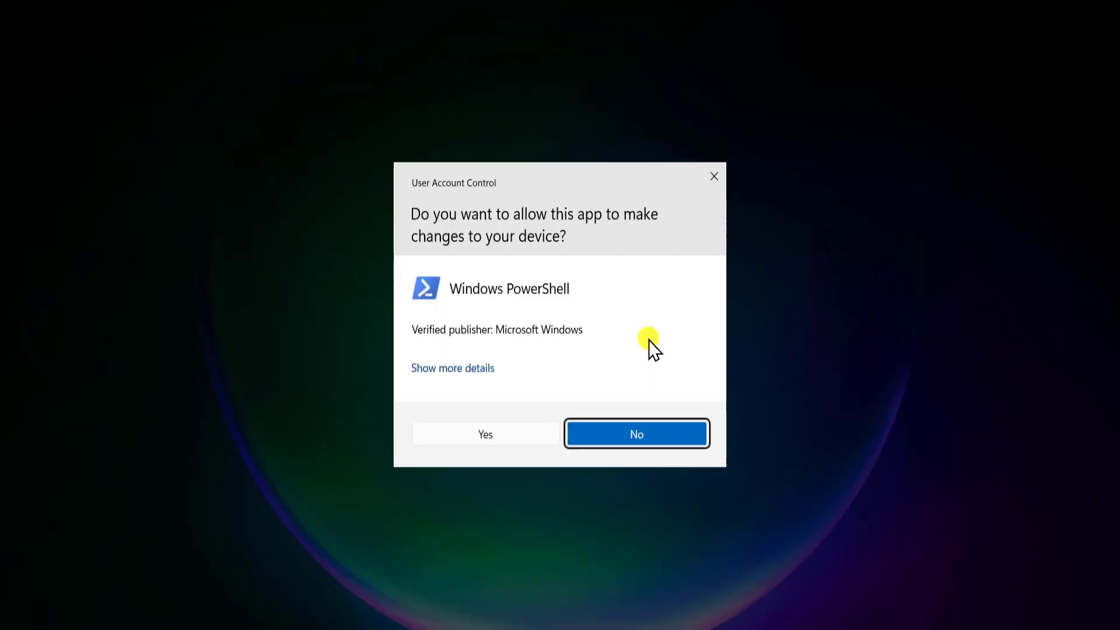
click(489, 433)
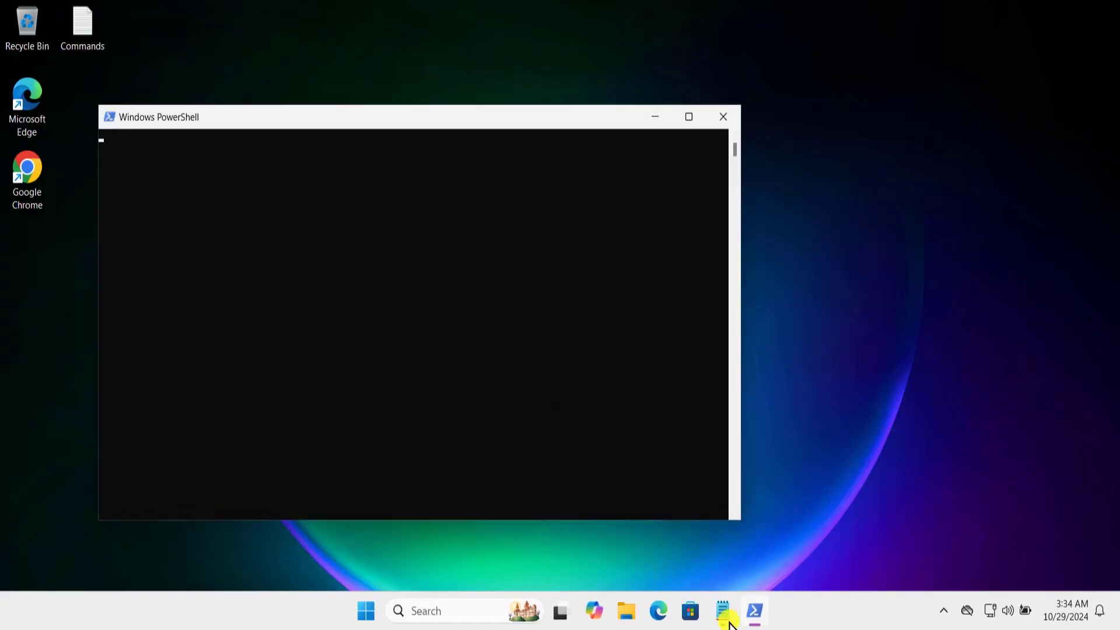
Run the Get-AppxPackage ContentDeliveryManager re-register command from Commands.txt, then close PowerShell and Notepad.
click(727, 620)
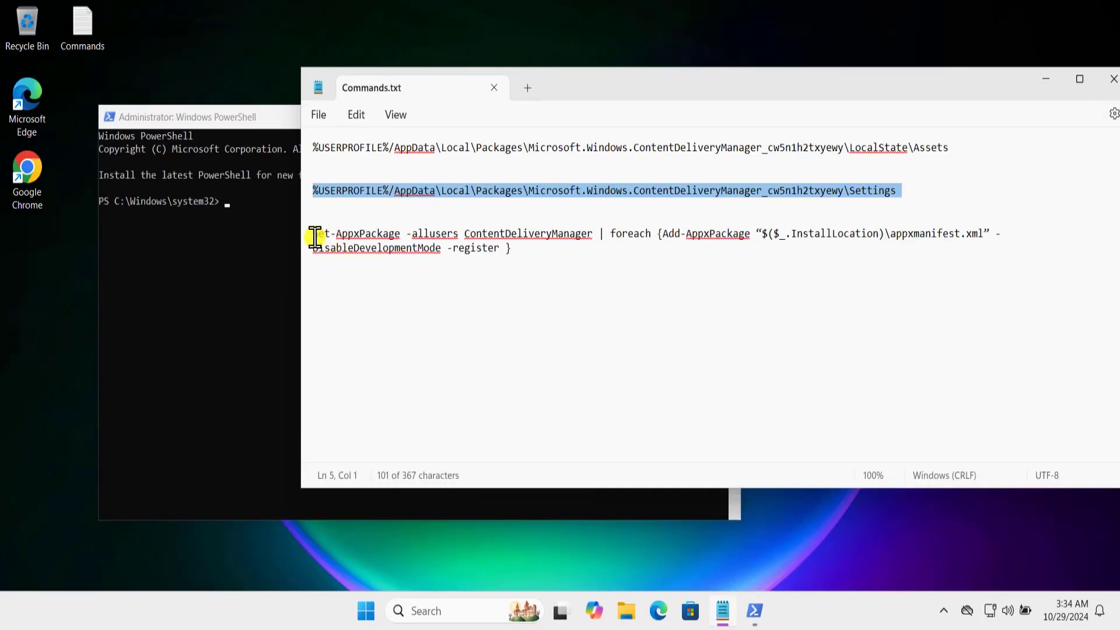
drag(316, 237, 516, 256)
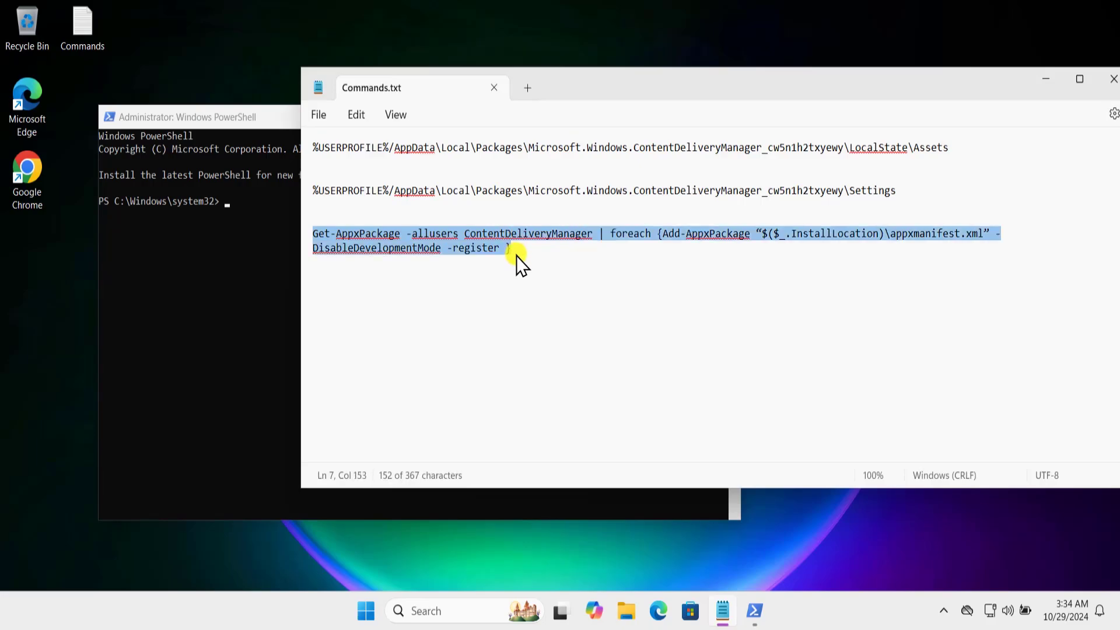
right_click(487, 247)
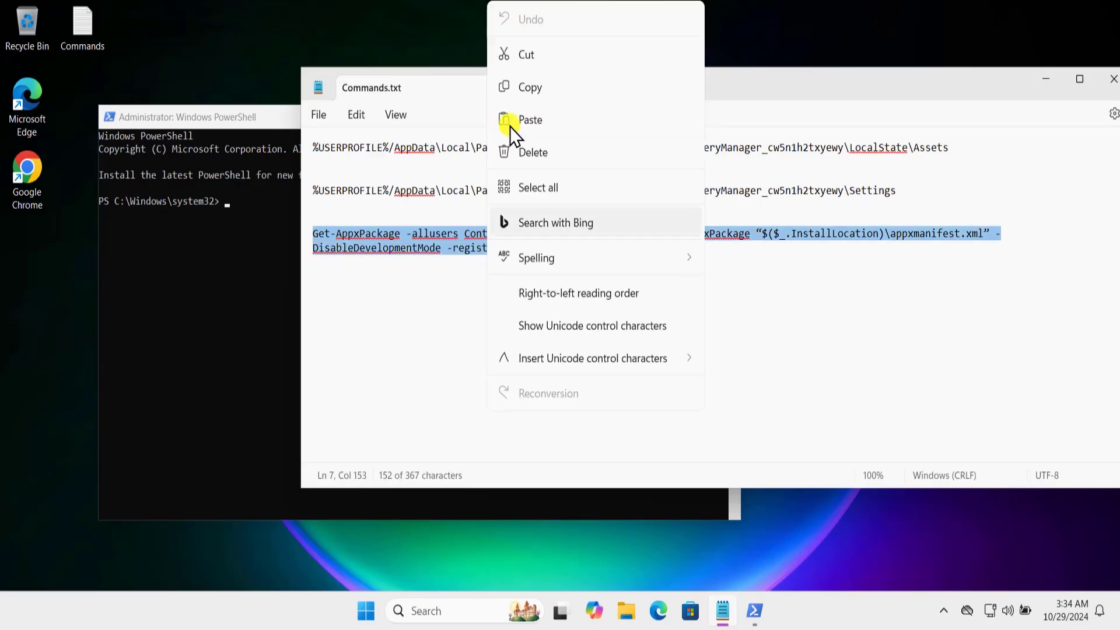
click(538, 87)
click(232, 199)
right_click(232, 199)
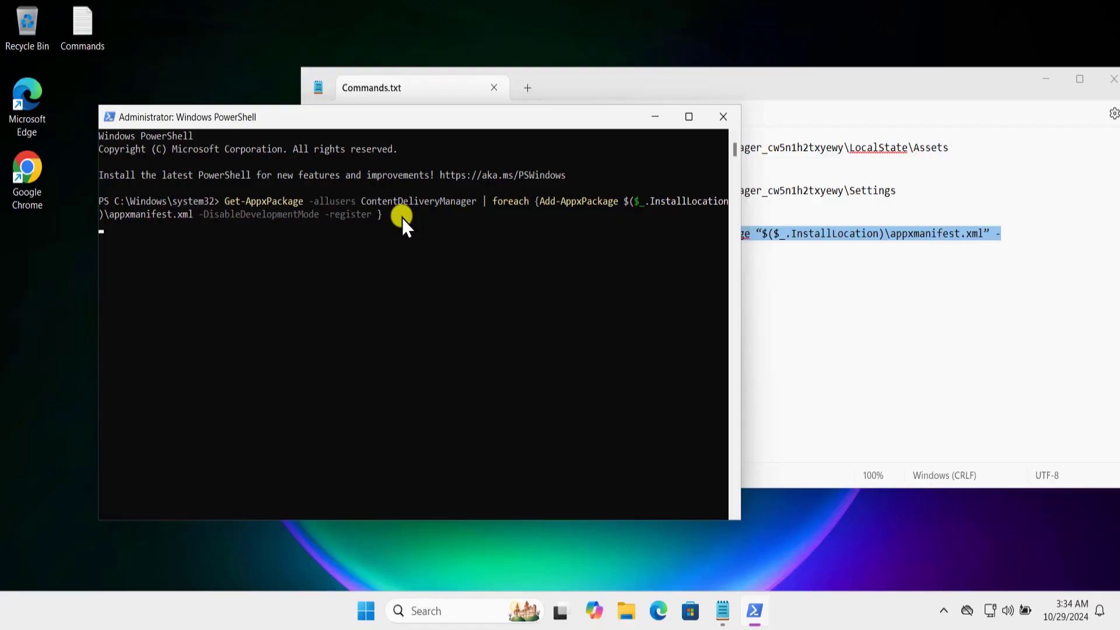
click(720, 117)
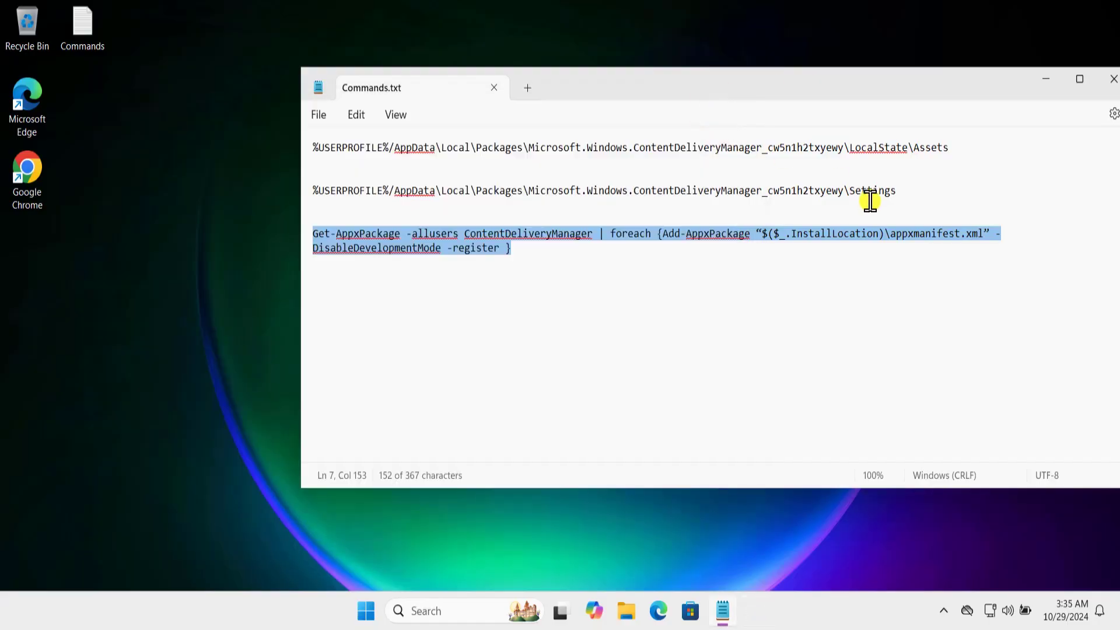
click(1112, 82)
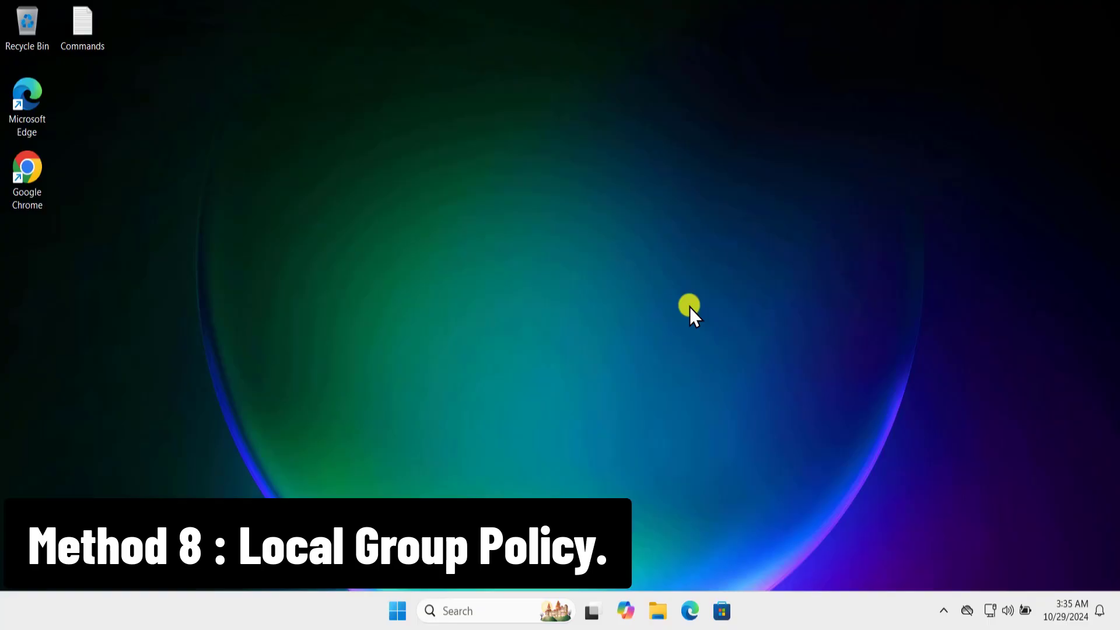
Open the Run dialog from Start and launch gpedit.msc.
click(397, 610)
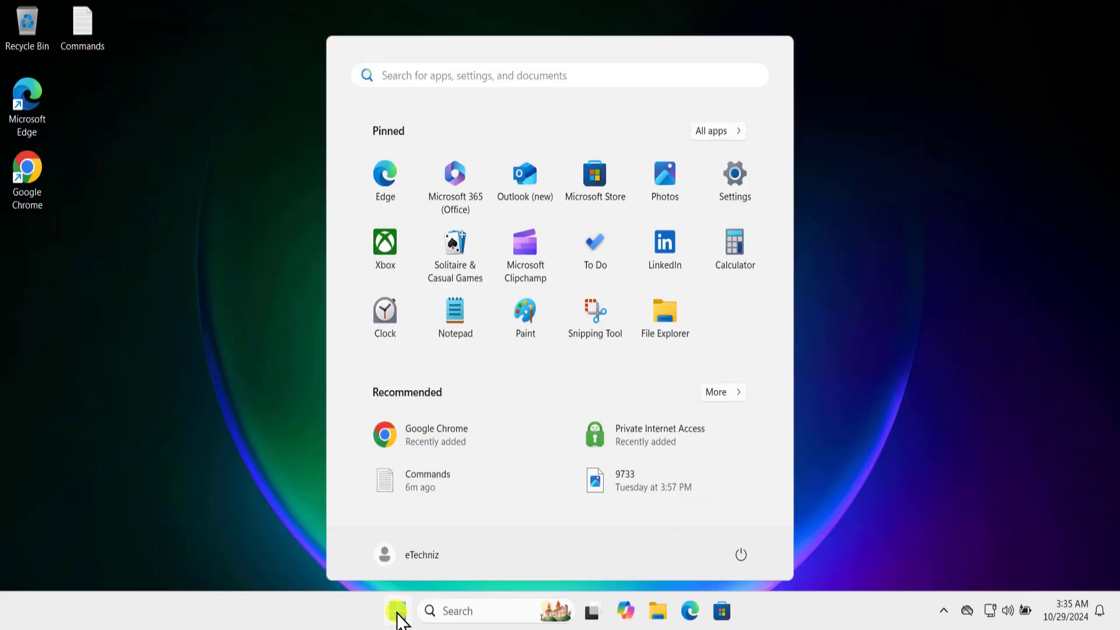
text(run)
click(623, 314)
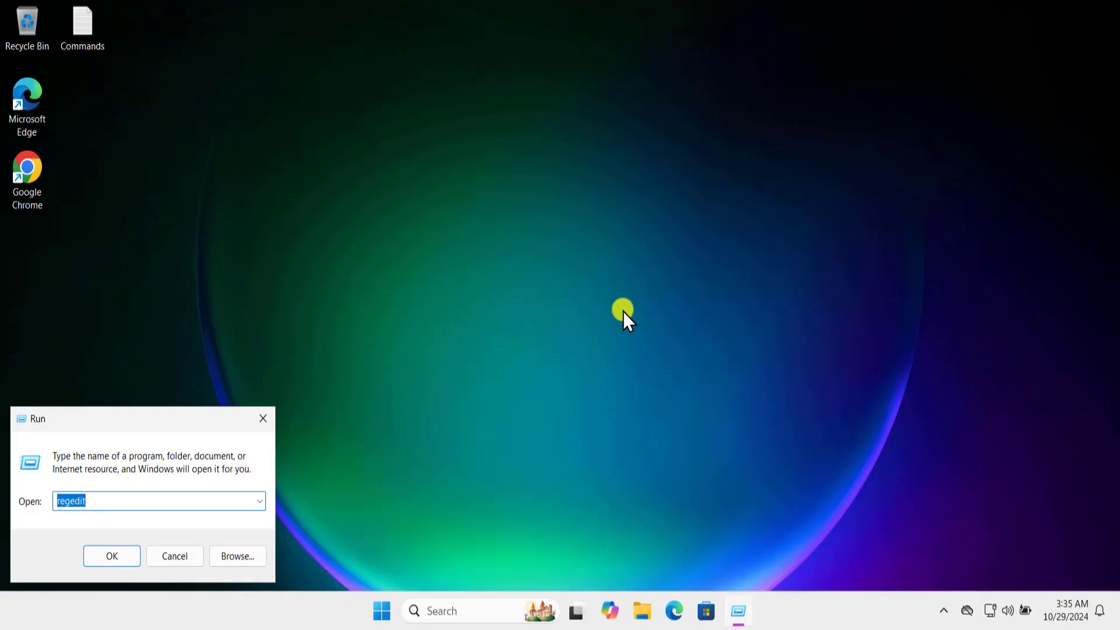
text(gpedit.msc)
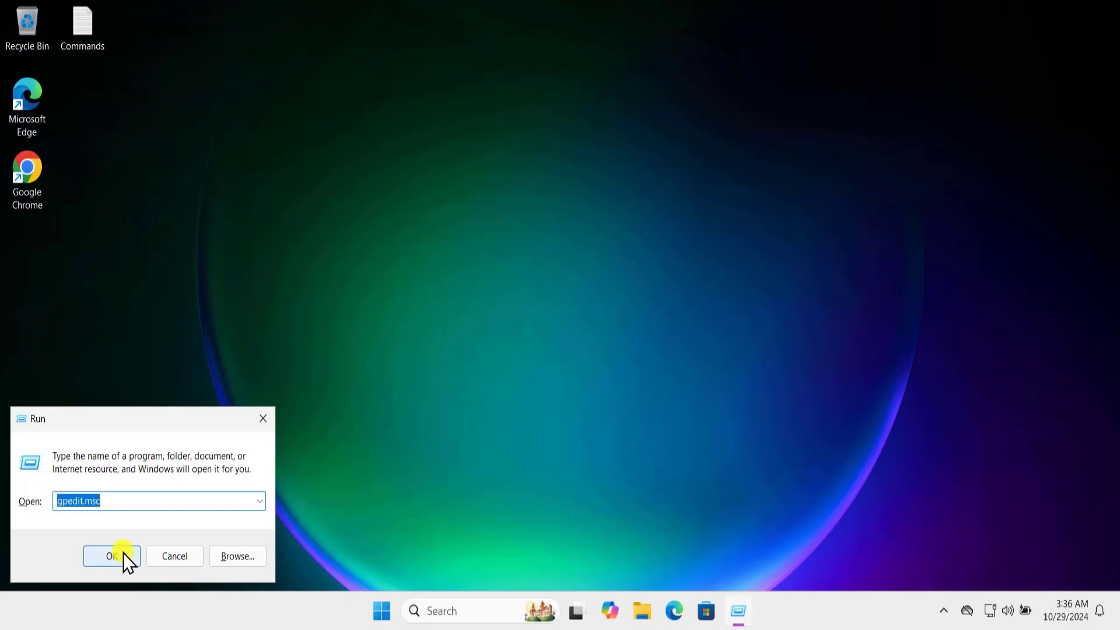
click(123, 553)
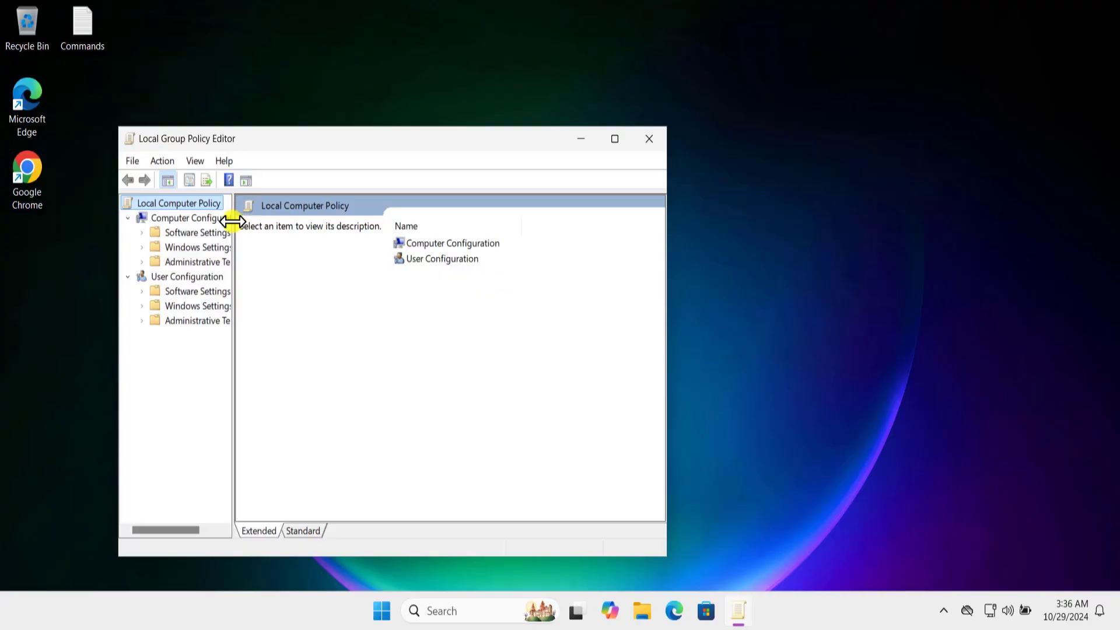
Navigate to Computer Configuration > Administrative Templates > Control Panel > Personalization policies.
double_click(236, 222)
click(236, 220)
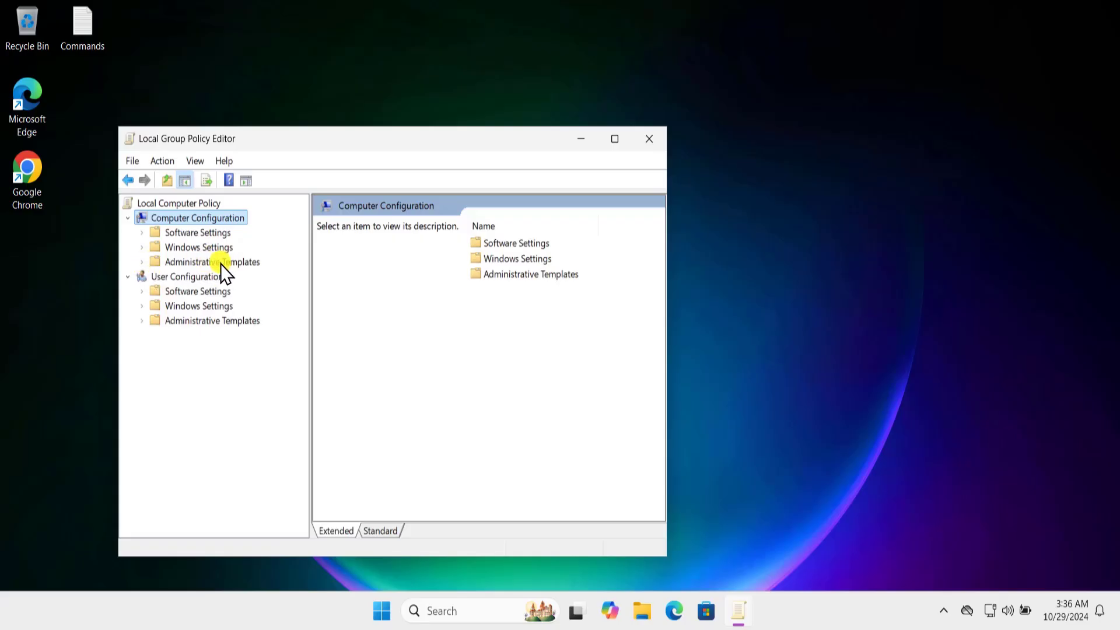
click(143, 263)
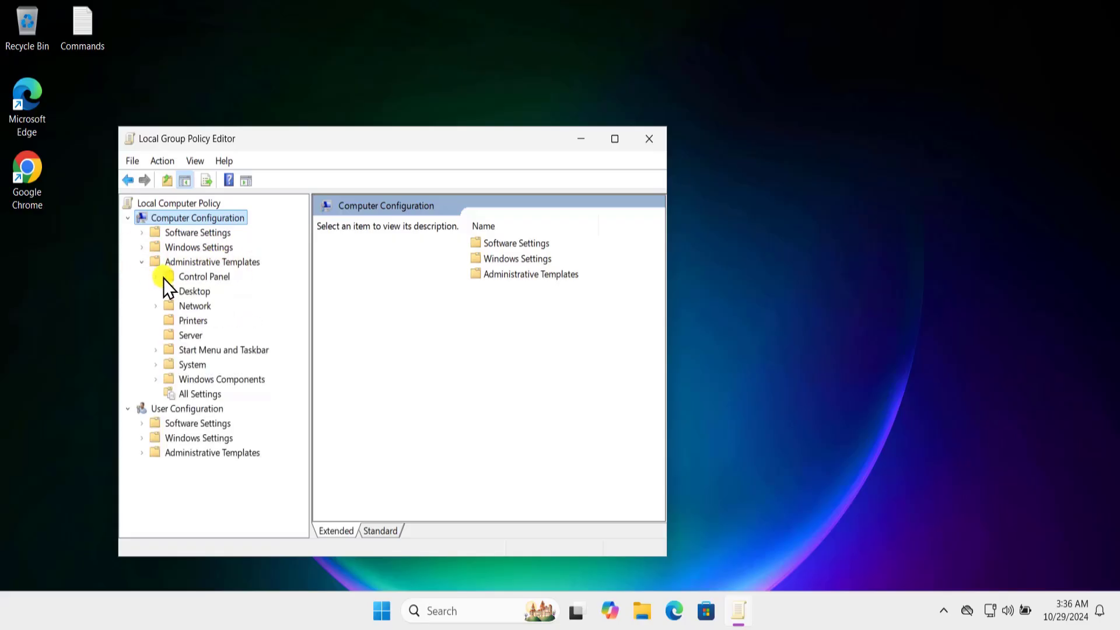
click(156, 277)
click(213, 277)
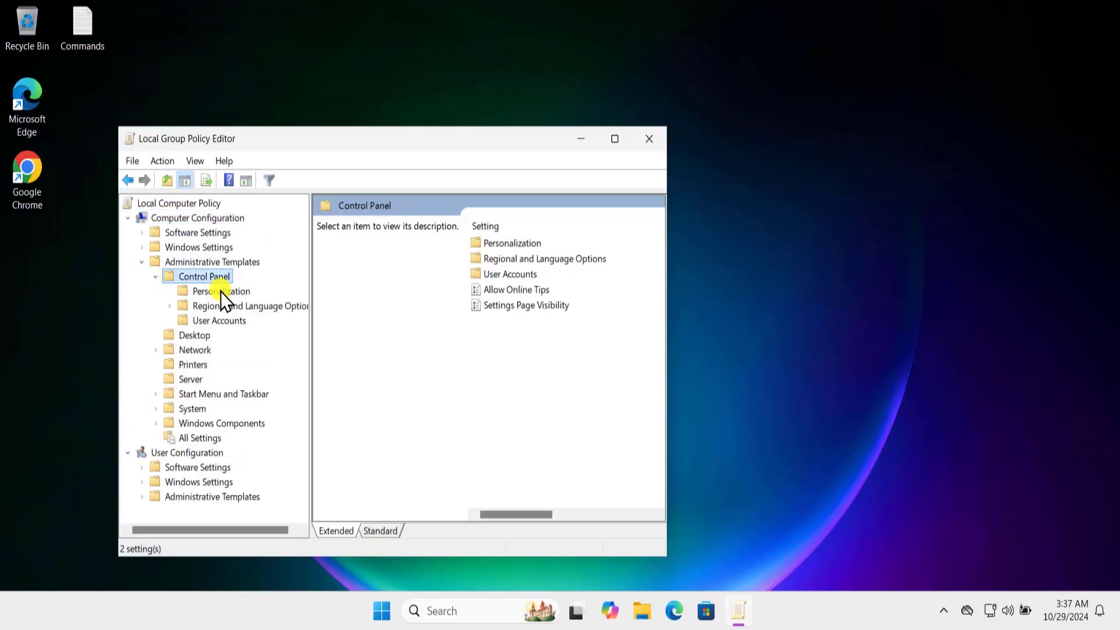
click(221, 291)
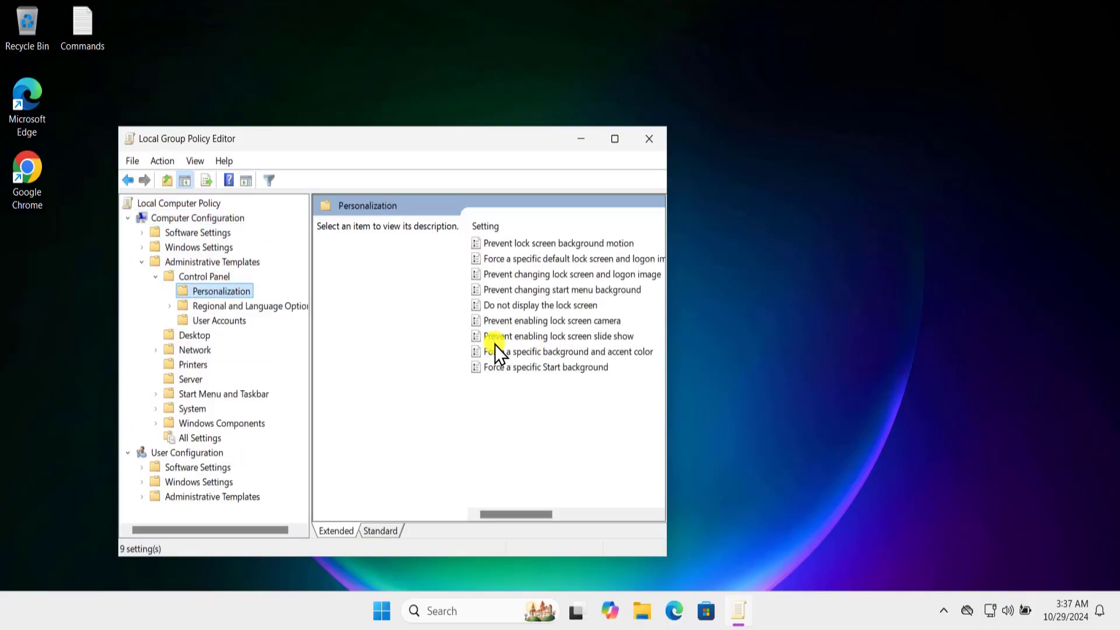
Review the Prevent enabling lock screen slide show policy, cancel without changes, and close the editor.
double_click(606, 339)
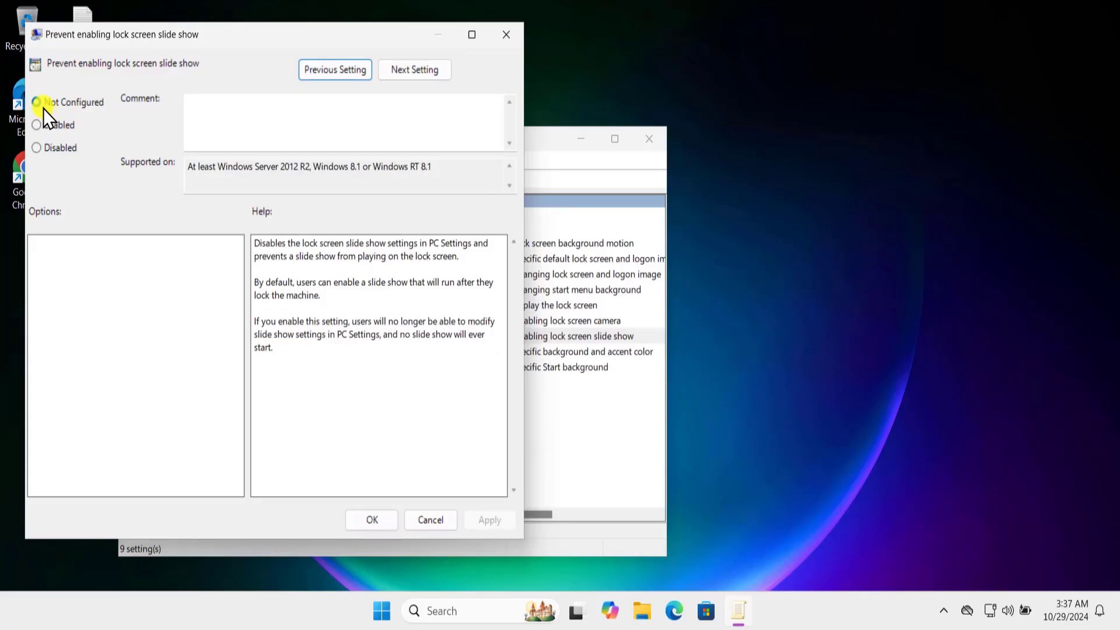
click(36, 147)
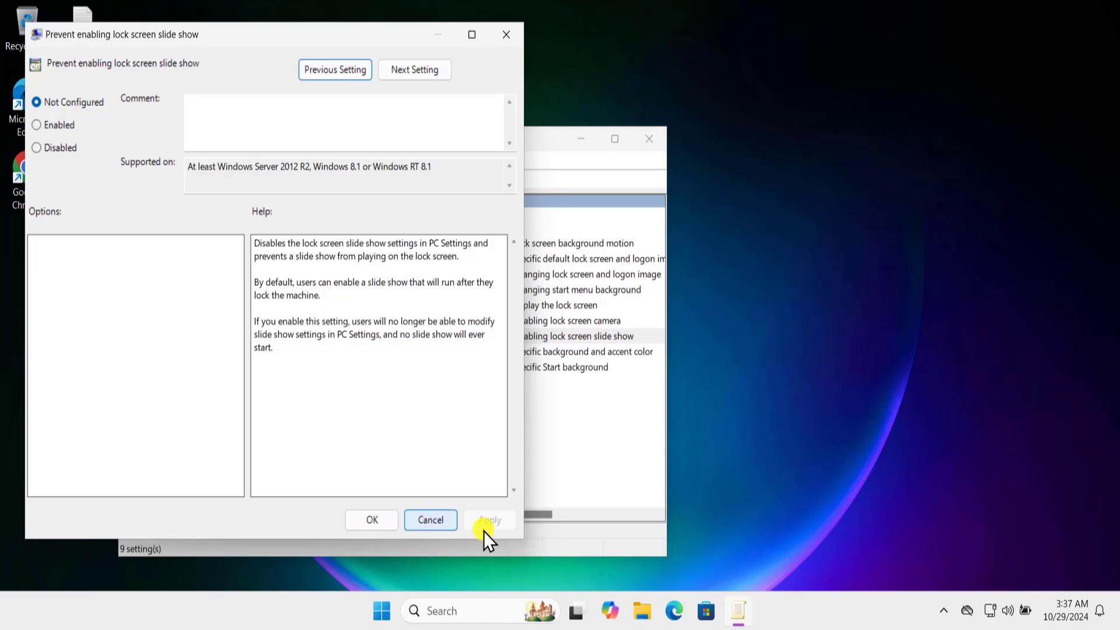
click(432, 520)
click(646, 138)
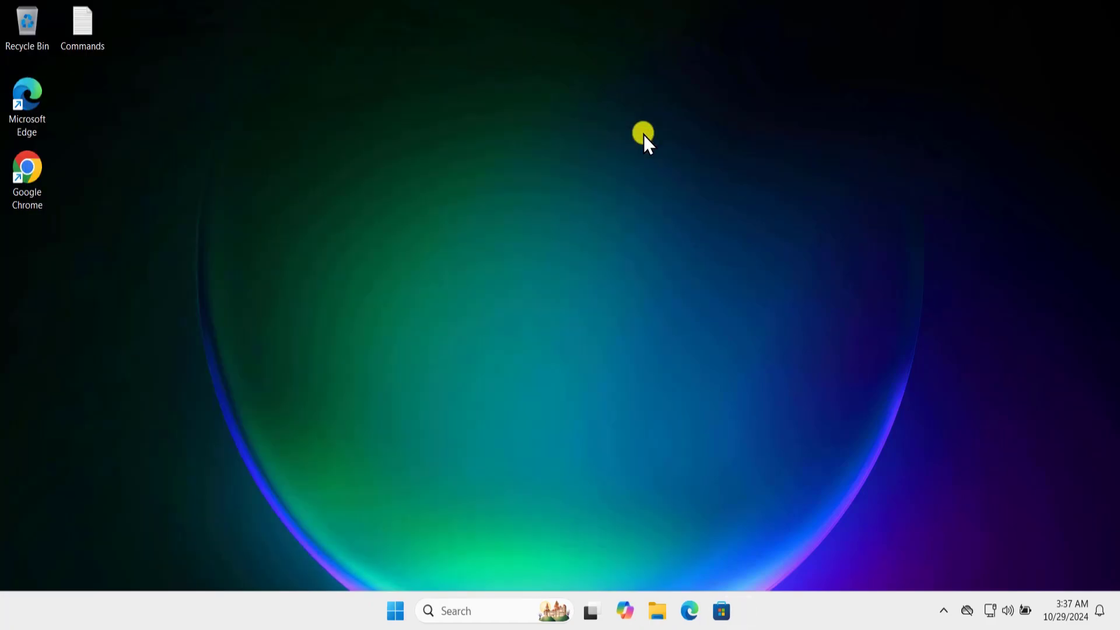